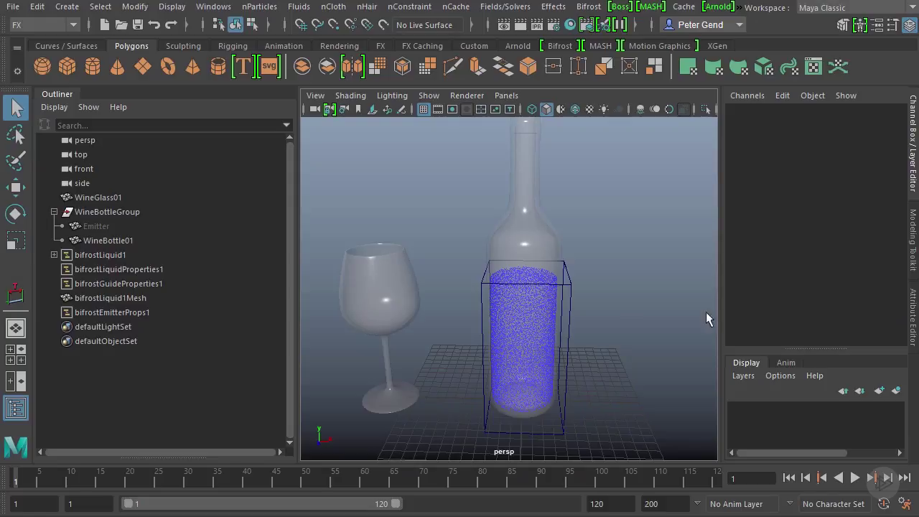
Step: Orbit the view and check the wine bottle and wine glass selections
{"action": "mouse_move", "coordinate": [571, 314]}
{"action": "left_mouse_down", "text": "alt"}
{"action": "mouse_move", "coordinate": [581, 309]}
{"action": "mouse_move", "coordinate": [569, 294]}
{"action": "mouse_move", "coordinate": [581, 298]}
{"action": "left_mouse_up", "text": "alt"}
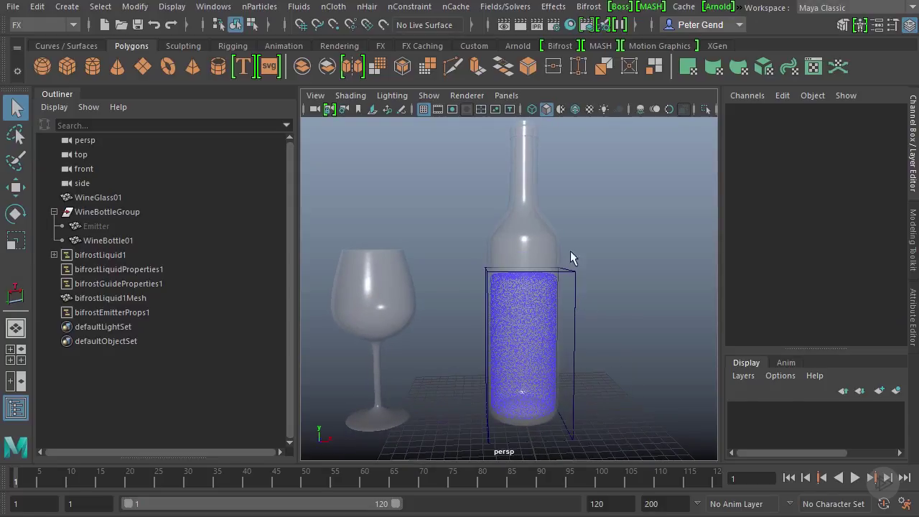
{"action": "left_click_drag", "start_coordinate": [571, 252], "coordinate": [533, 225], "text": "alt"}
{"action": "left_click", "coordinate": [534, 225]}
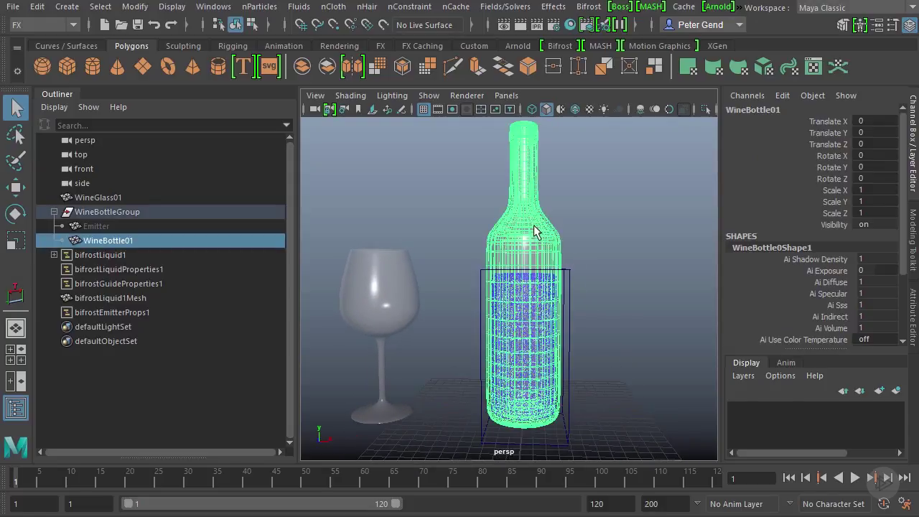
{"action": "left_click", "coordinate": [369, 270]}
{"action": "left_click", "coordinate": [451, 252]}
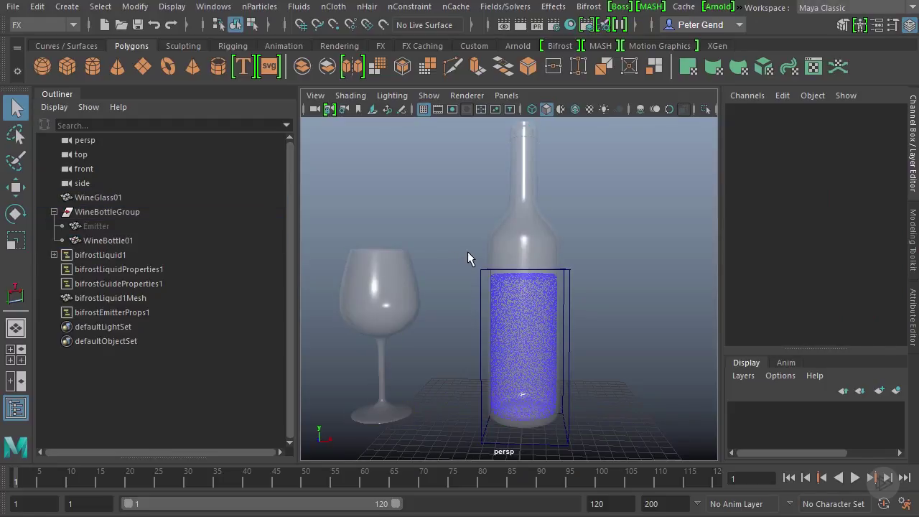
{"action": "left_click_drag", "start_coordinate": [468, 251], "coordinate": [565, 289], "text": "alt"}
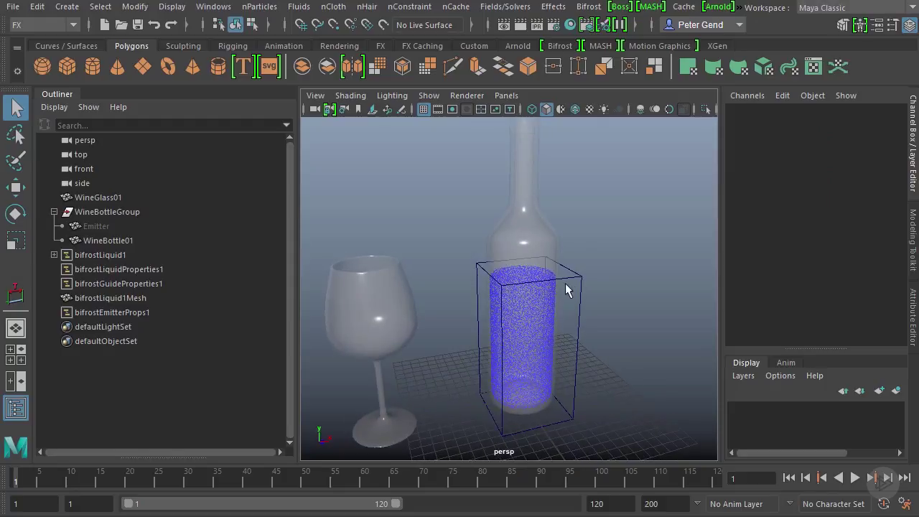
Step: Make the wine bottle a Bifrost collider for the bifrostLiquid1 container
{"action": "left_click", "coordinate": [580, 282]}
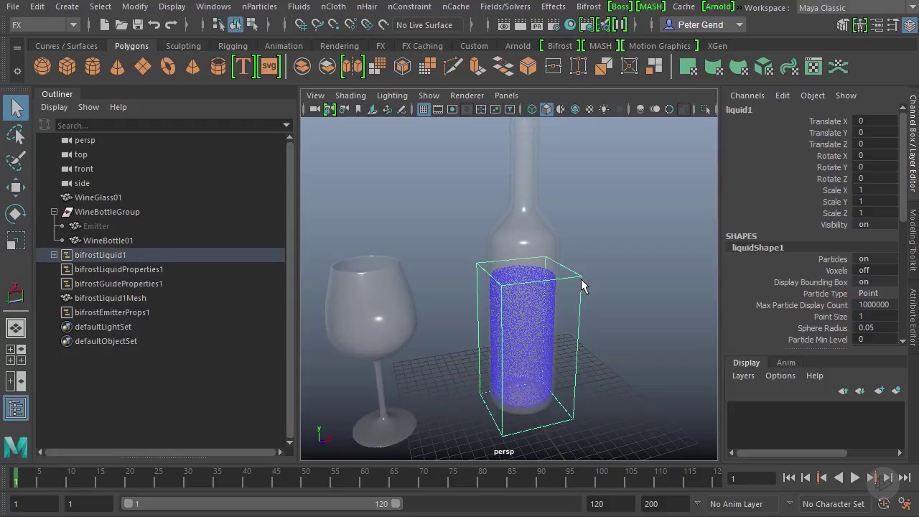
{"action": "left_click", "coordinate": [538, 221]}
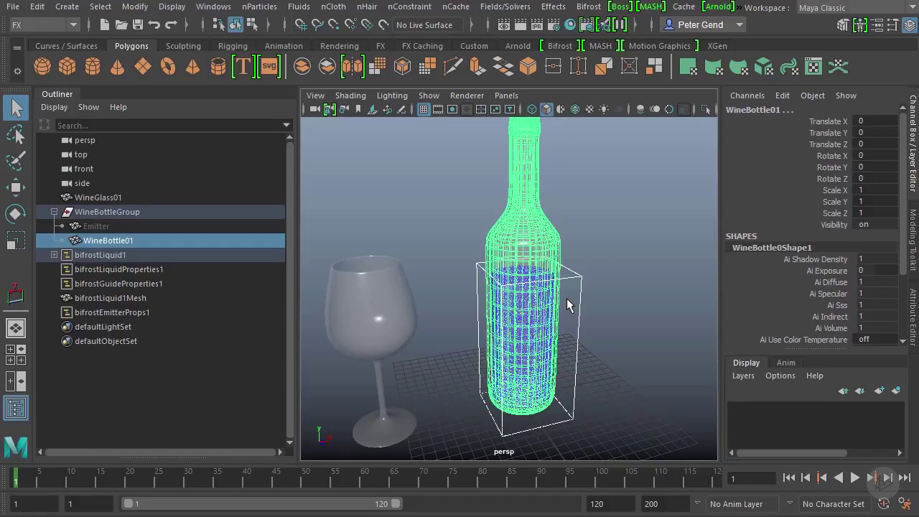
{"action": "left_click", "coordinate": [589, 7]}
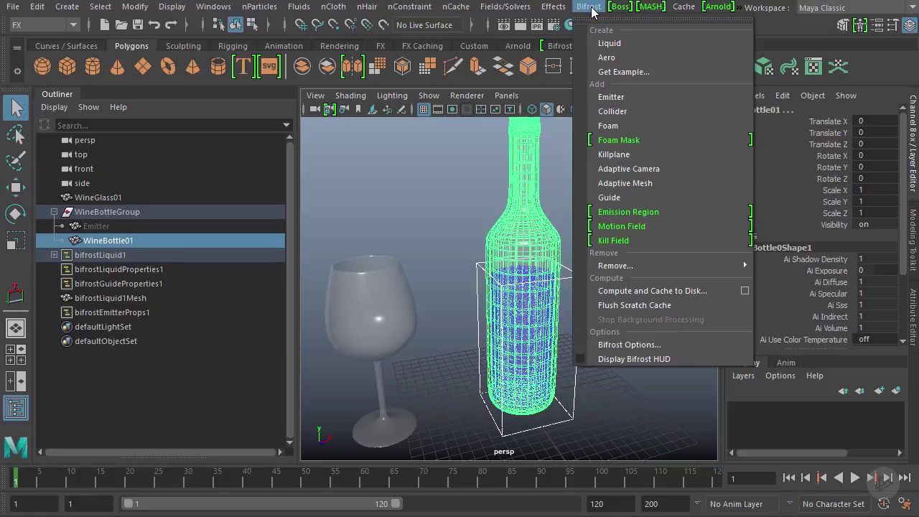
{"action": "left_click", "coordinate": [626, 109]}
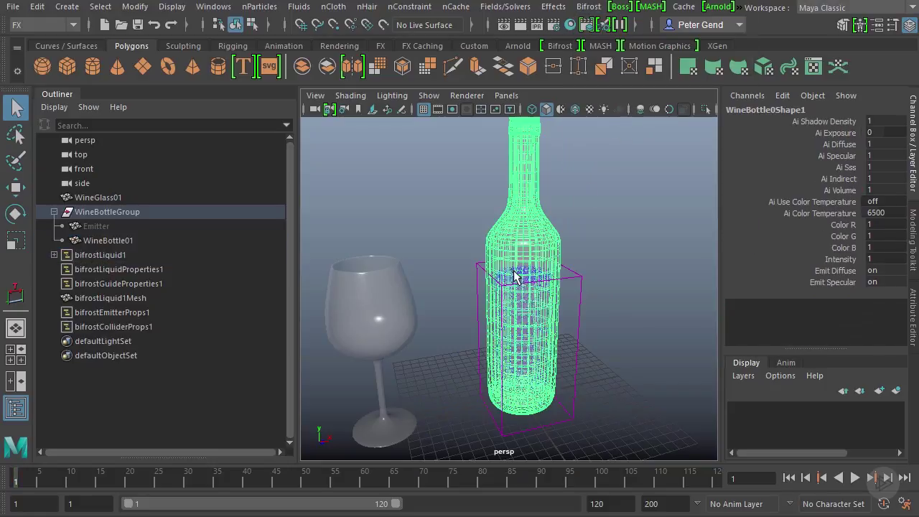
Step: Deselect and orbit around the bottle to check the liquid inside it
{"action": "left_click", "coordinate": [608, 287]}
{"action": "scroll", "coordinate": [538, 293], "scroll_direction": "up", "scroll_amount": 6}
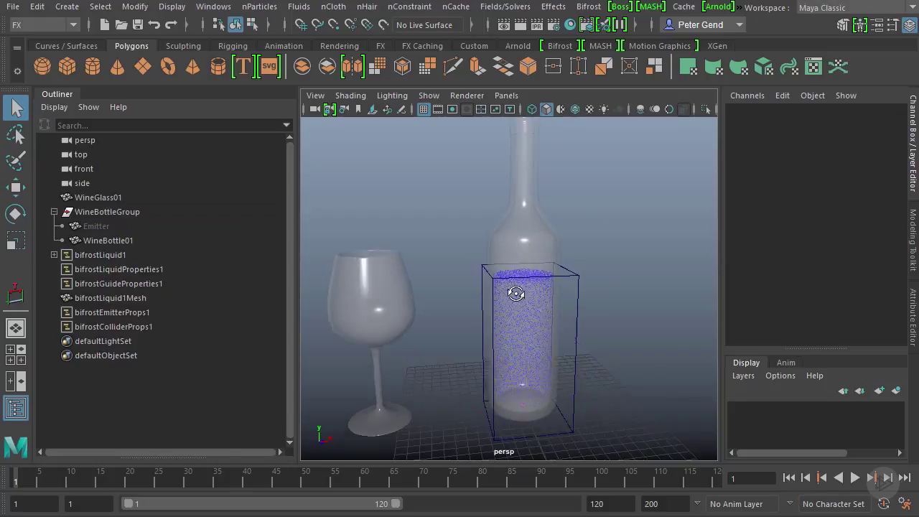
{"action": "left_click_drag", "start_coordinate": [526, 249], "coordinate": [486, 256], "text": "alt"}
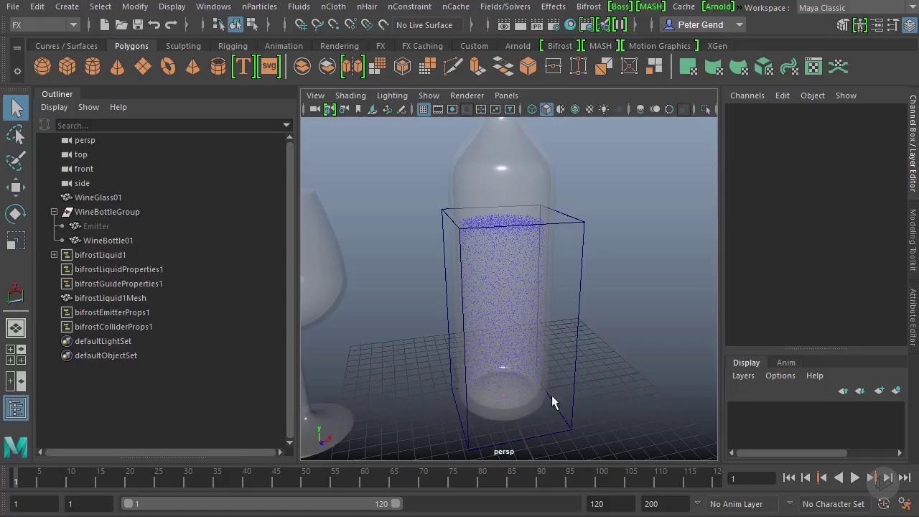
{"action": "left_click_drag", "start_coordinate": [451, 395], "coordinate": [500, 406], "text": "alt"}
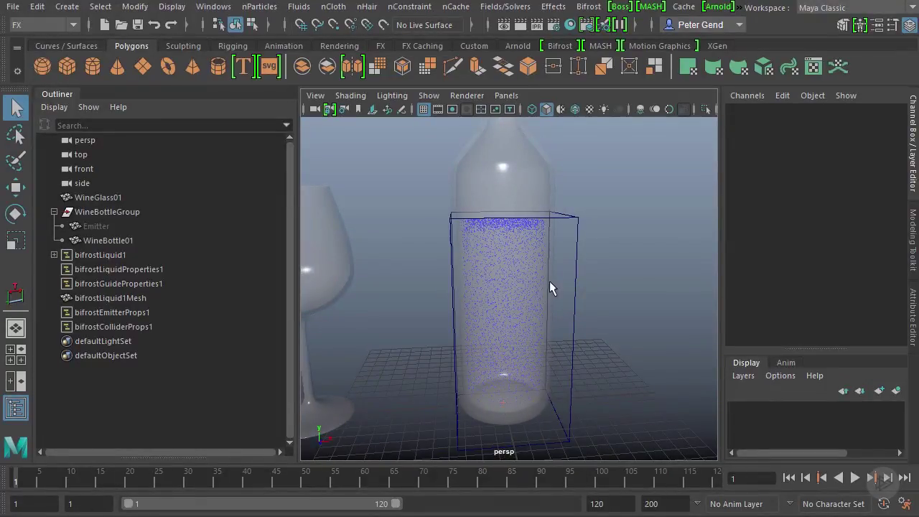
{"action": "scroll", "coordinate": [595, 252], "scroll_direction": "down", "scroll_amount": 4}
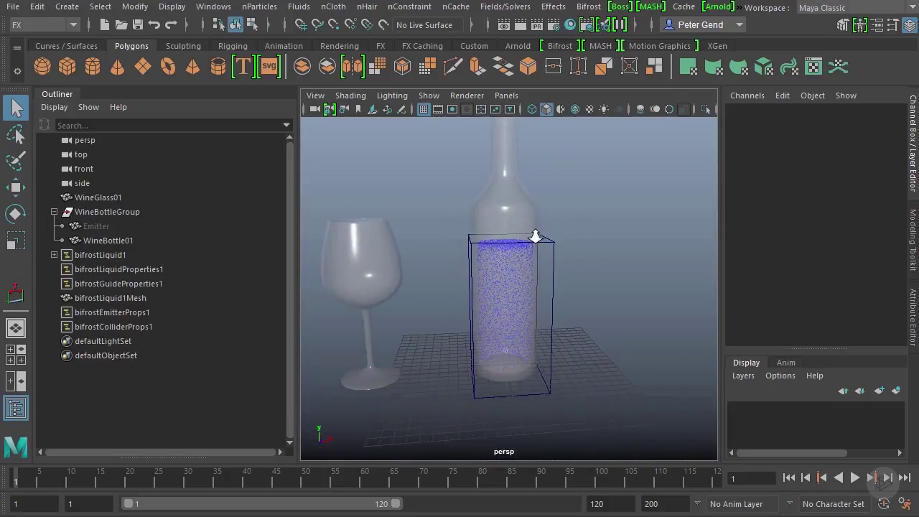
Step: Select bifrostLiquid1, play the simulation, then replay from an early frame to frame 16
{"action": "left_click", "coordinate": [551, 275]}
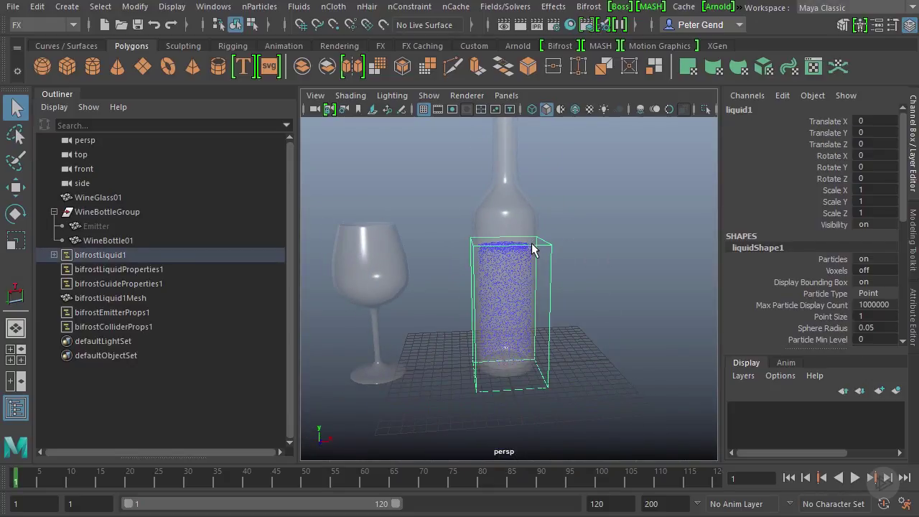
{"action": "left_click", "coordinate": [855, 477]}
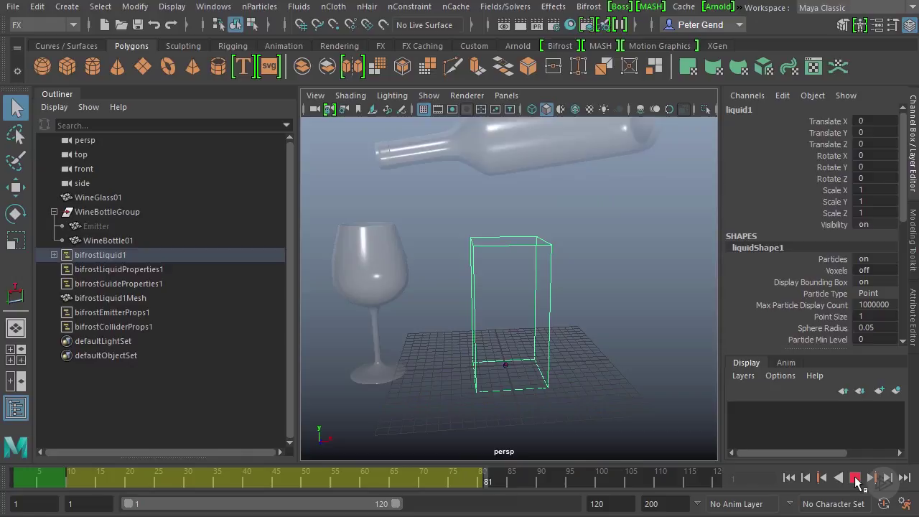
{"action": "left_click", "coordinate": [855, 478]}
{"action": "left_click", "coordinate": [42, 482]}
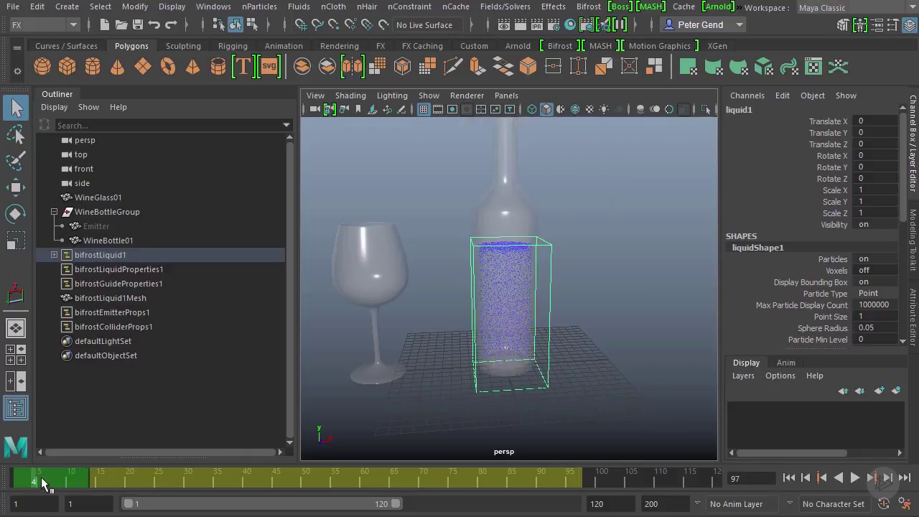
{"action": "key", "text": "alt+v"}
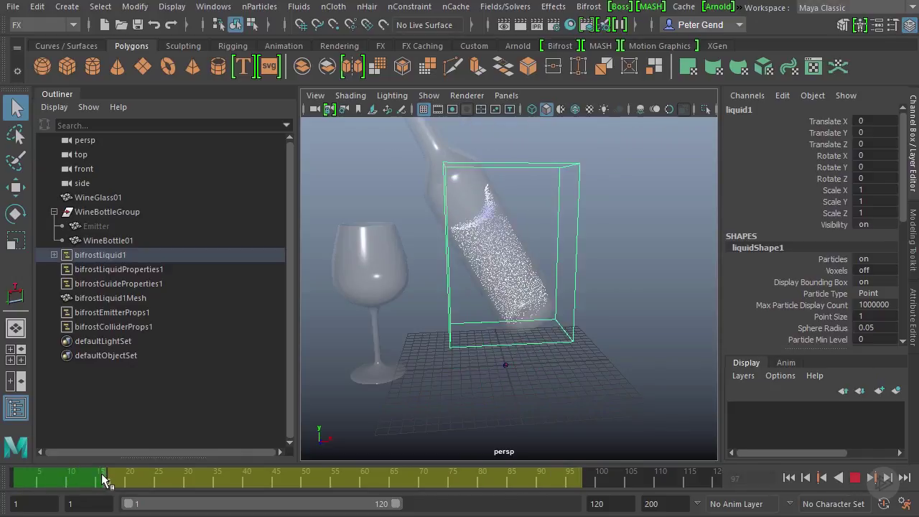
{"action": "left_click", "coordinate": [108, 481]}
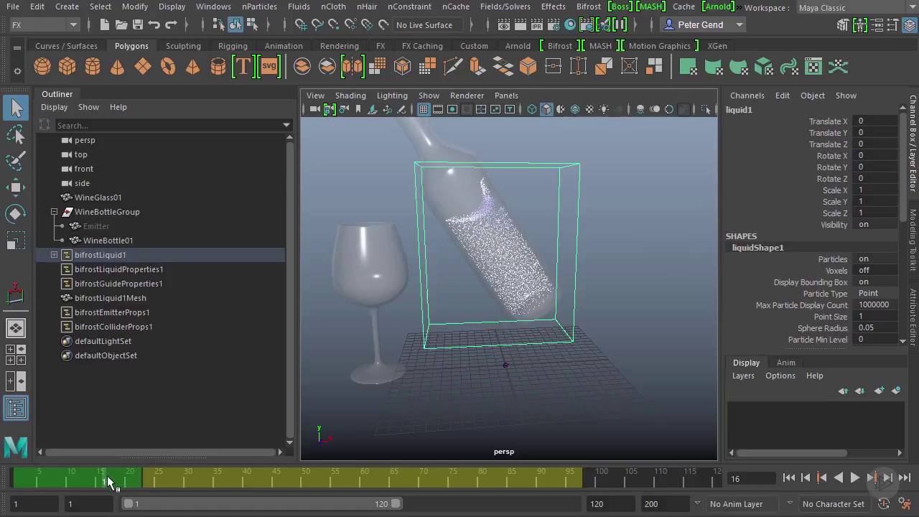
Step: Scrub the time slider across frames 20–75 to inspect the wine trapped in the tipped bottle
{"action": "left_click_drag", "start_coordinate": [108, 481], "coordinate": [129, 481]}
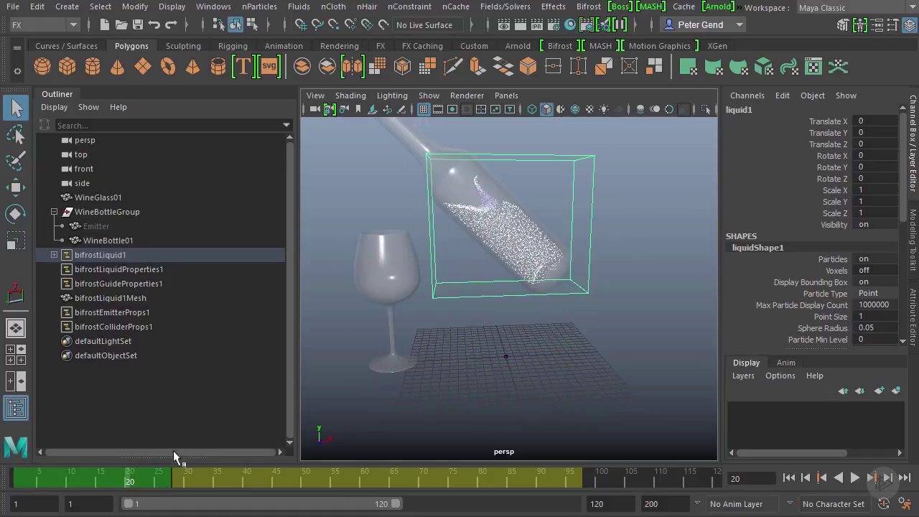
{"action": "left_click", "coordinate": [153, 479]}
{"action": "left_click_drag", "start_coordinate": [480, 274], "coordinate": [472, 270], "text": "alt"}
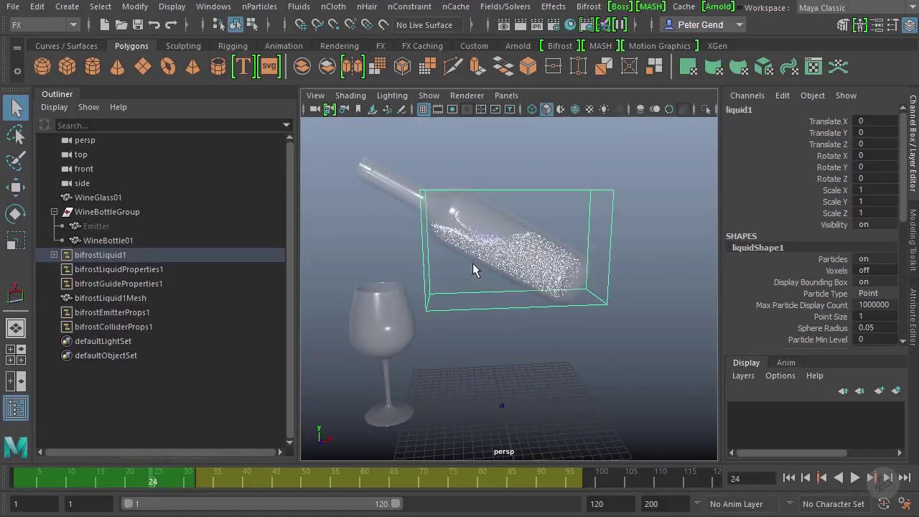
{"action": "key", "text": "alt+v"}
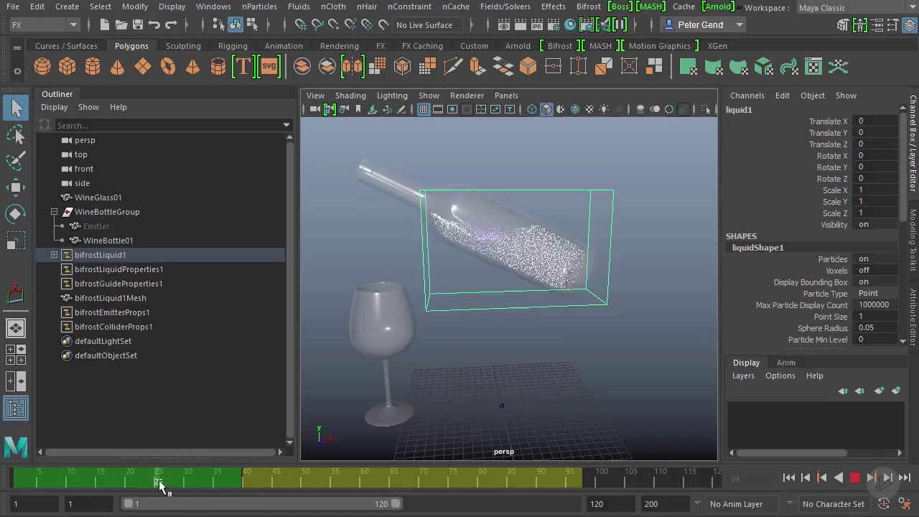
{"action": "key", "text": "alt+v"}
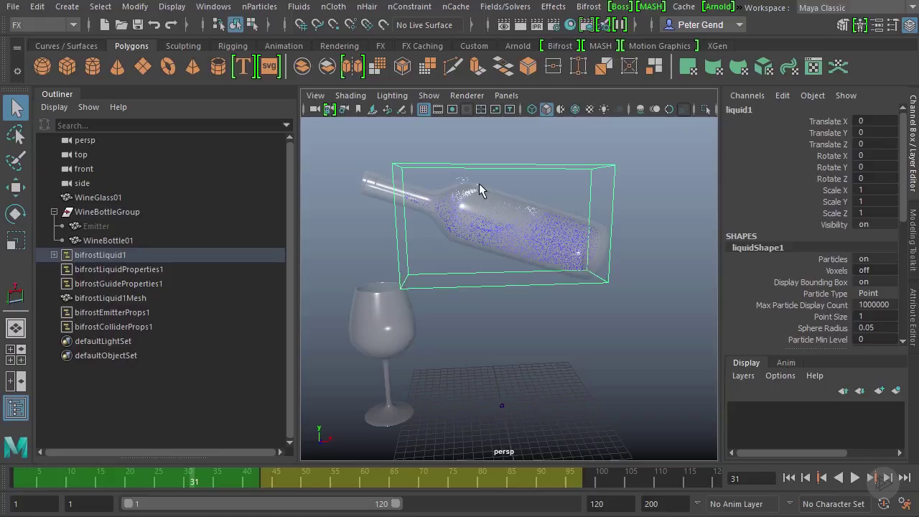
{"action": "key", "text": "alt+v"}
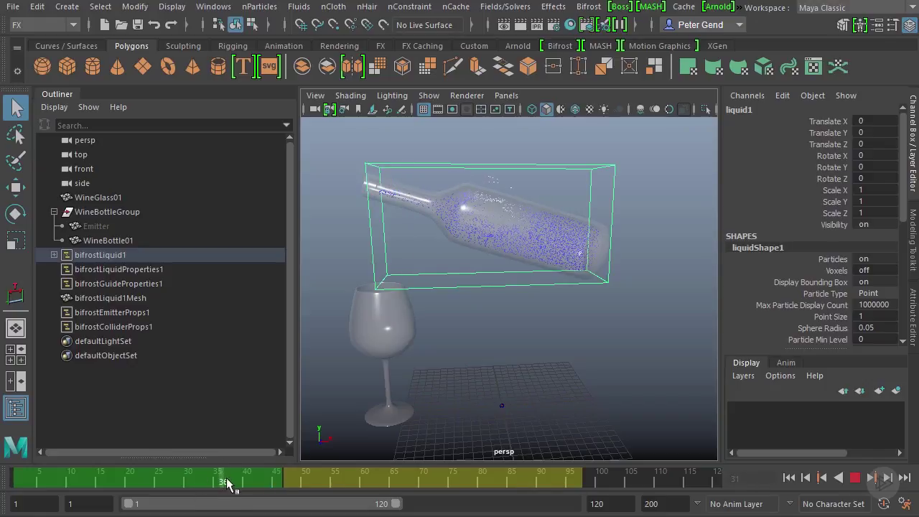
{"action": "left_click_drag", "start_coordinate": [227, 483], "coordinate": [133, 483]}
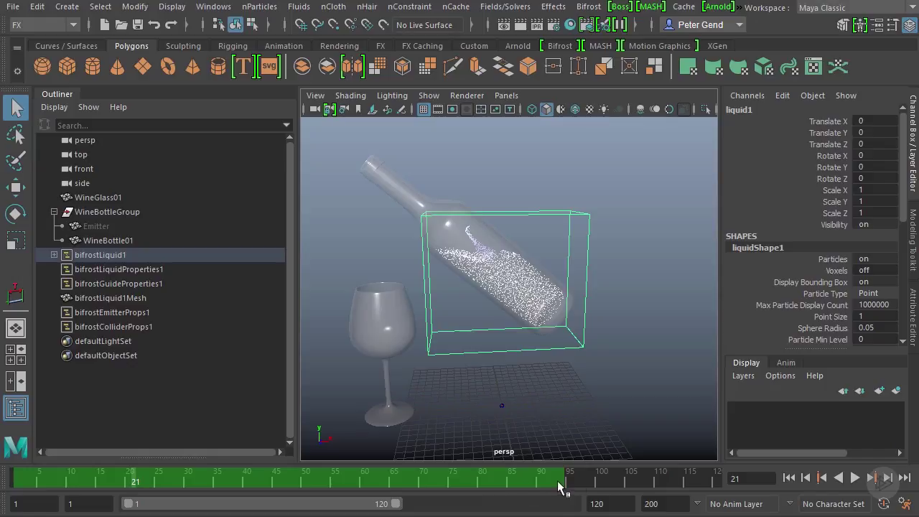
{"action": "left_click_drag", "start_coordinate": [246, 485], "coordinate": [216, 483]}
{"action": "left_click_drag", "start_coordinate": [165, 467], "coordinate": [376, 474]}
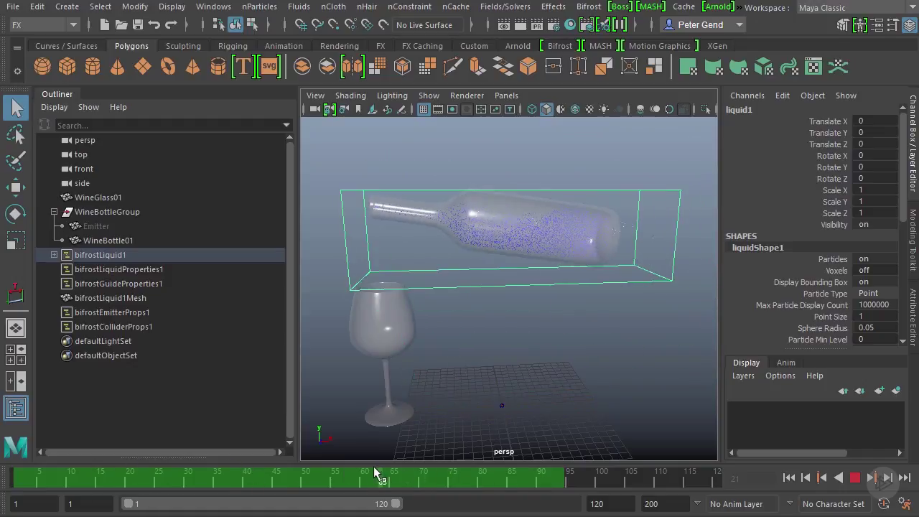
Step: Return to frame 1 and show bifrostColliderProps1's colliderProps1 settings in the Attribute Editor
{"action": "left_click", "coordinate": [788, 477]}
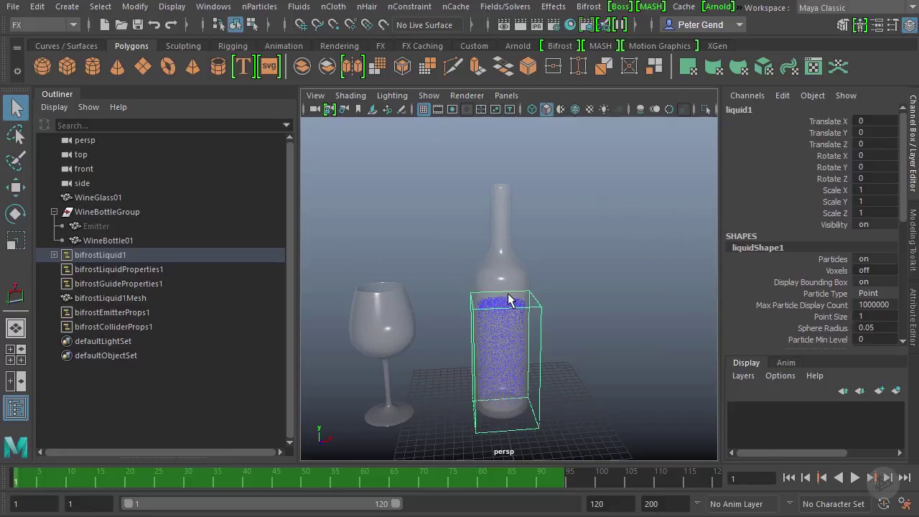
{"action": "left_click", "coordinate": [144, 313]}
{"action": "left_click", "coordinate": [112, 326]}
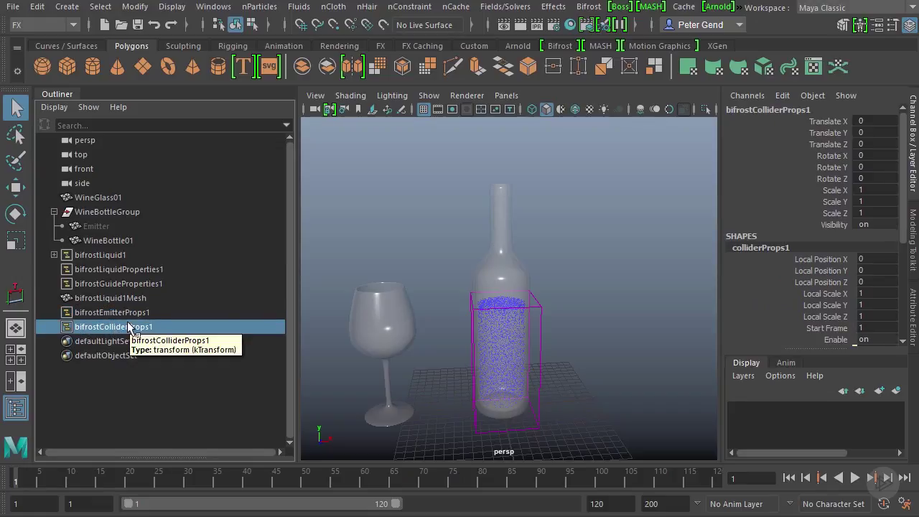
{"action": "key", "text": "ctrl+a"}
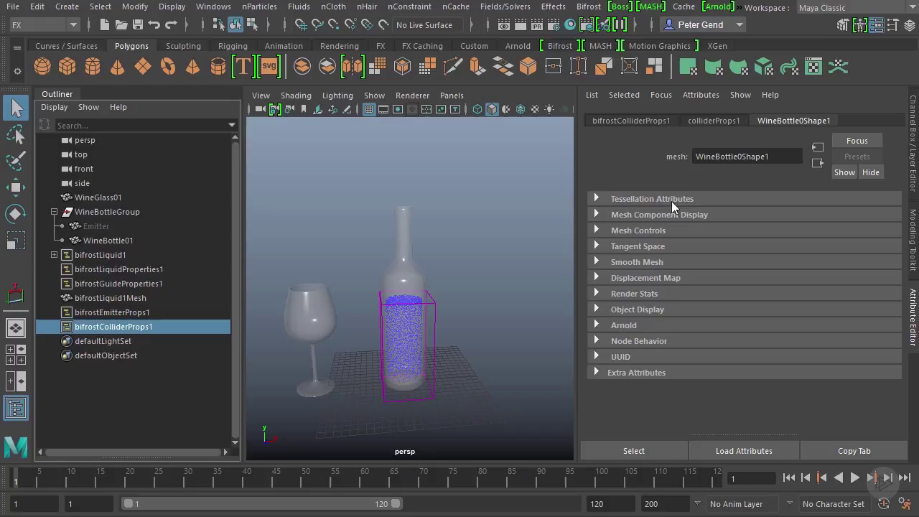
{"action": "left_click", "coordinate": [714, 122]}
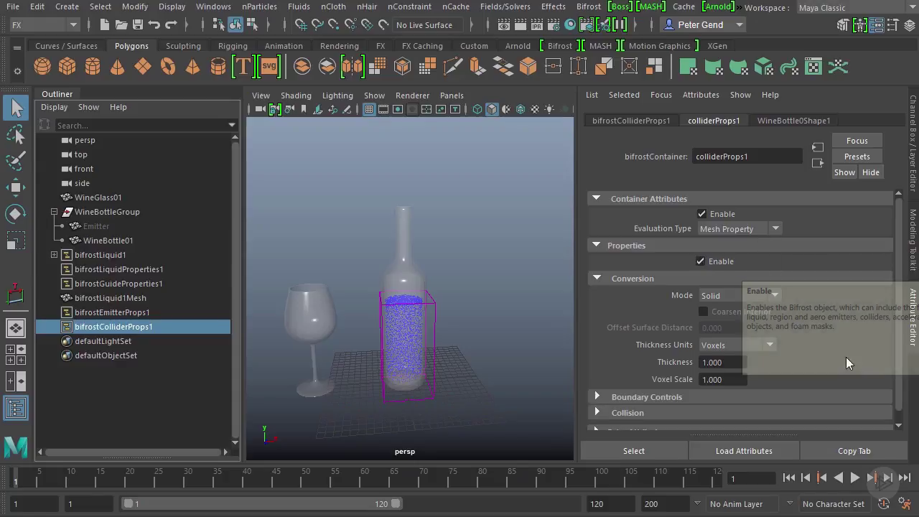
{"action": "left_click", "coordinate": [775, 296]}
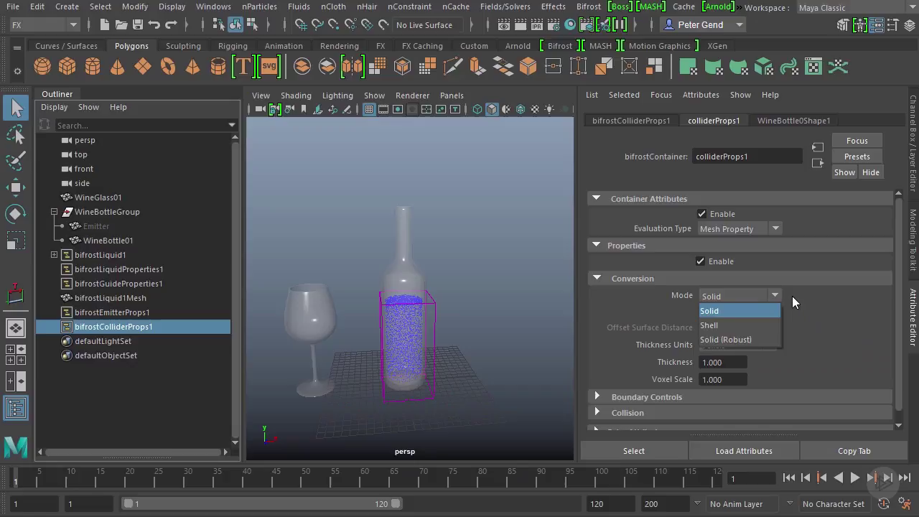
{"action": "left_click", "coordinate": [819, 307]}
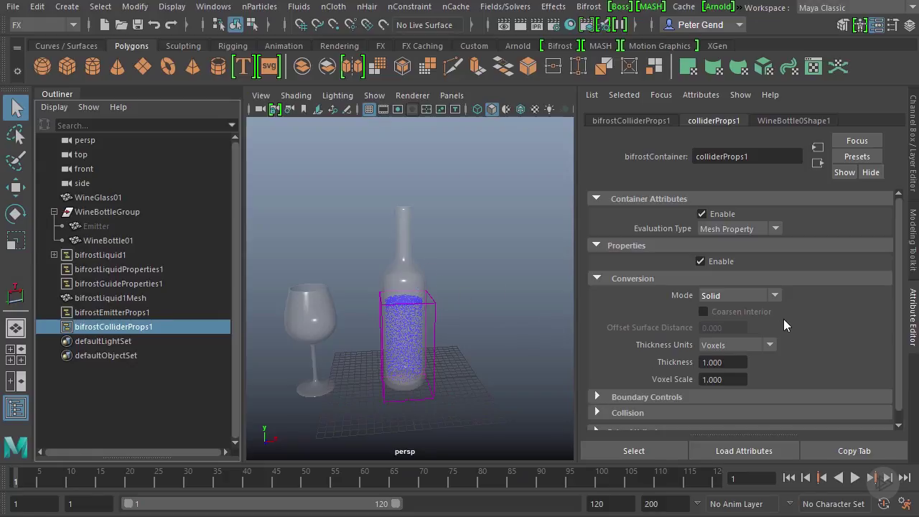
{"action": "left_click", "coordinate": [778, 294]}
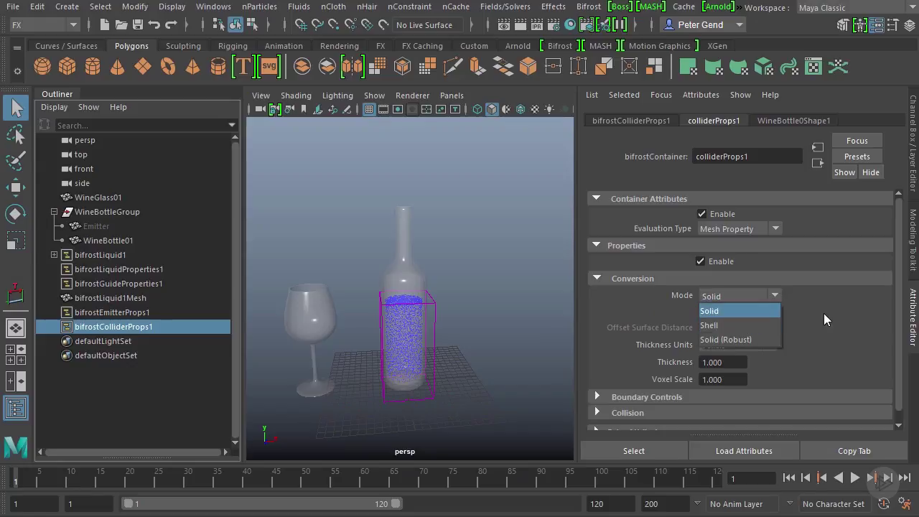
{"action": "left_click", "coordinate": [823, 313]}
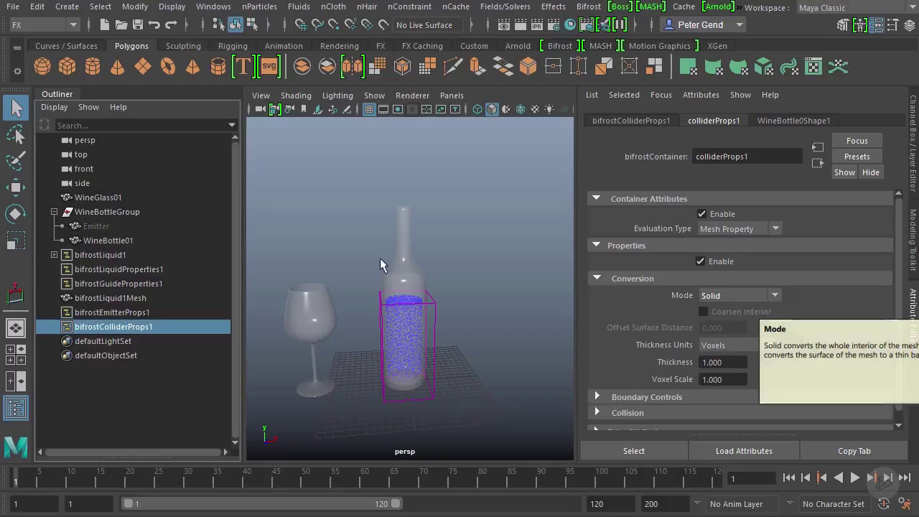
{"action": "right_click_drag", "start_coordinate": [374, 300], "coordinate": [447, 298], "text": "alt"}
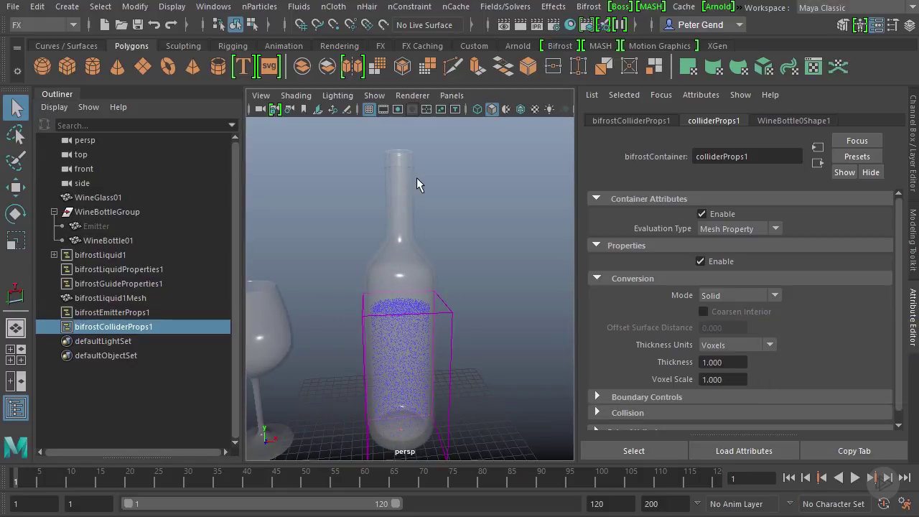
{"action": "left_click_drag", "start_coordinate": [431, 185], "coordinate": [456, 224], "text": "alt"}
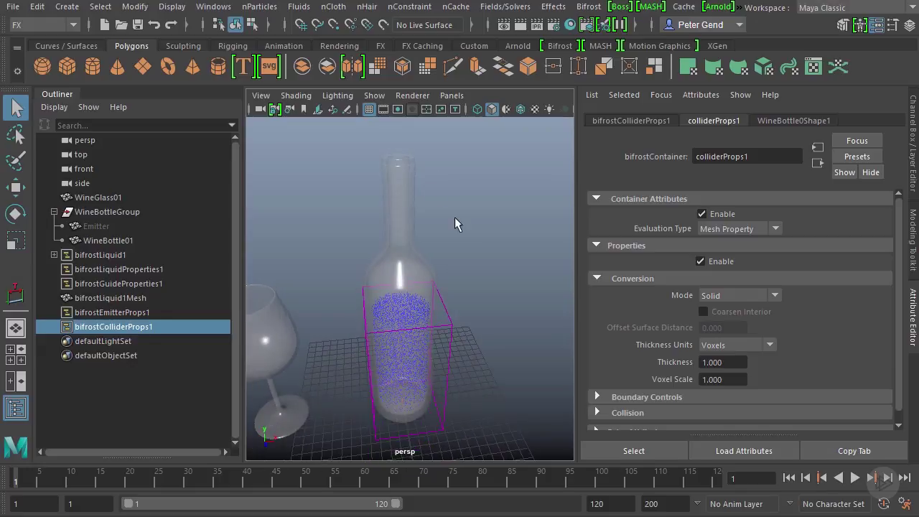
{"action": "left_click", "coordinate": [706, 297]}
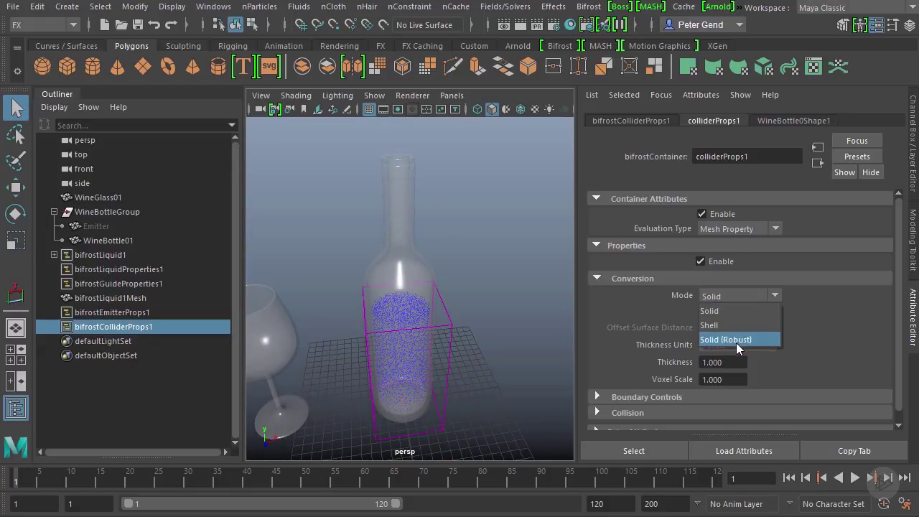
{"action": "left_click", "coordinate": [799, 340]}
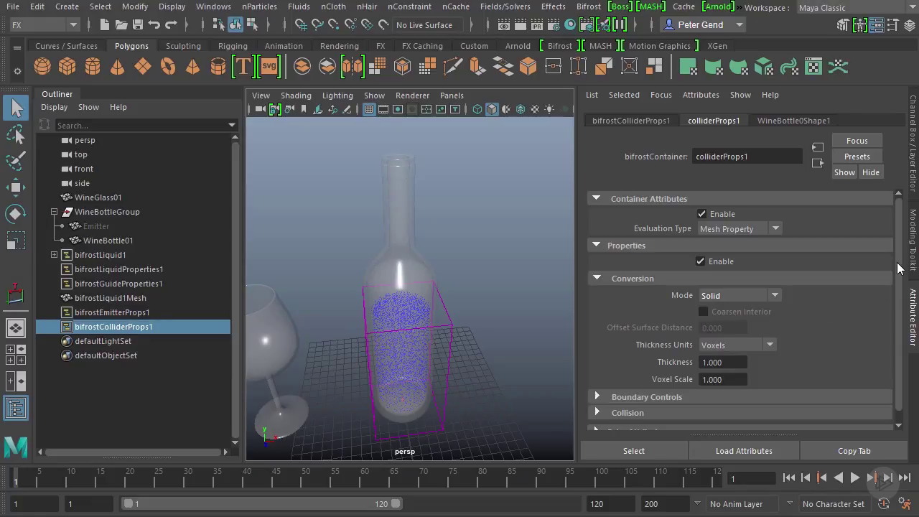
Step: Expand the bottle collider's Boundary Controls and Collision sections
{"action": "scroll", "coordinate": [898, 267], "scroll_direction": "down", "scroll_amount": 1}
{"action": "left_click", "coordinate": [647, 386]}
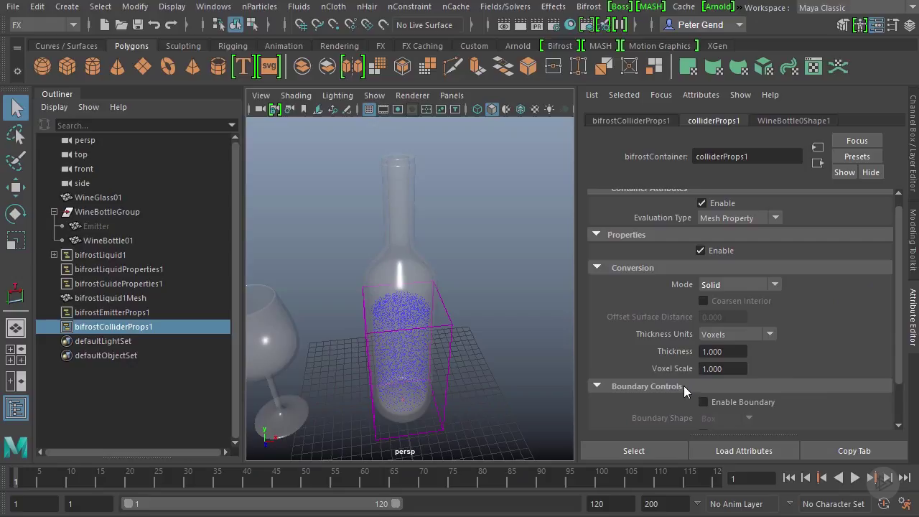
{"action": "scroll", "coordinate": [892, 356], "scroll_direction": "down", "scroll_amount": 3}
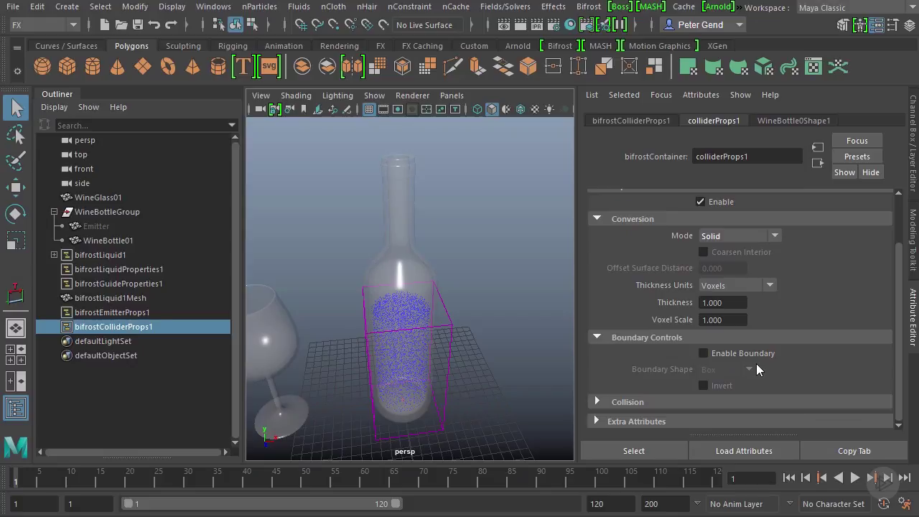
{"action": "left_click", "coordinate": [620, 402]}
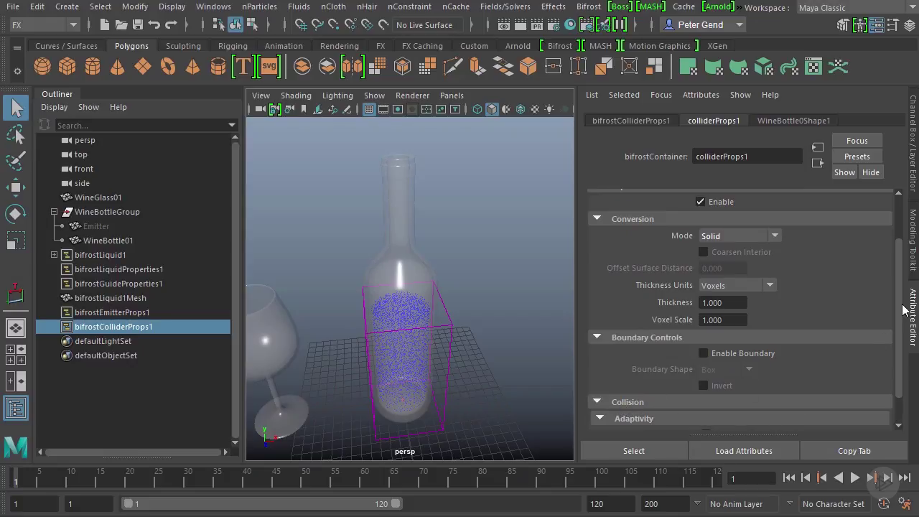
{"action": "scroll", "coordinate": [882, 333], "scroll_direction": "down", "scroll_amount": 2}
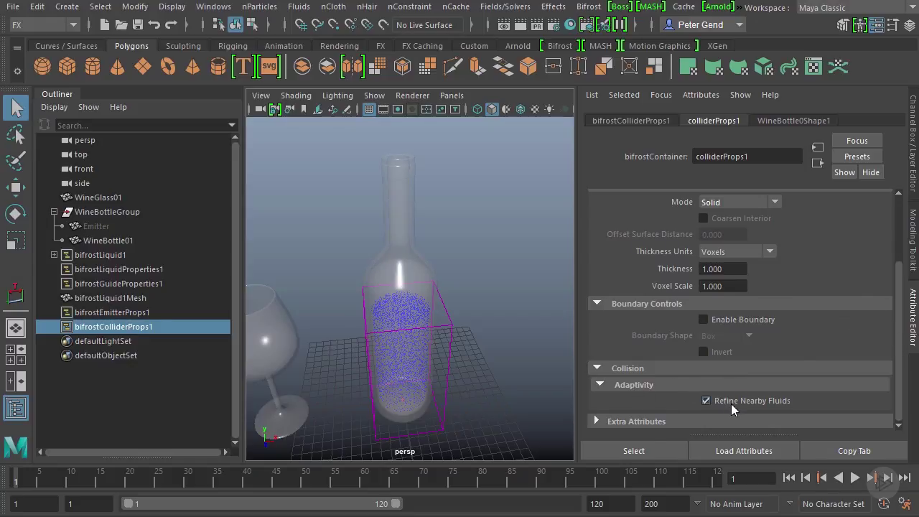
{"action": "mouse_move", "coordinate": [730, 403]}
Step: Inspect the bottle from several angles and turn on Refine Nearby Fluids under Collision Adaptivity
{"action": "right_click_drag", "start_coordinate": [457, 315], "coordinate": [443, 261], "text": "alt"}
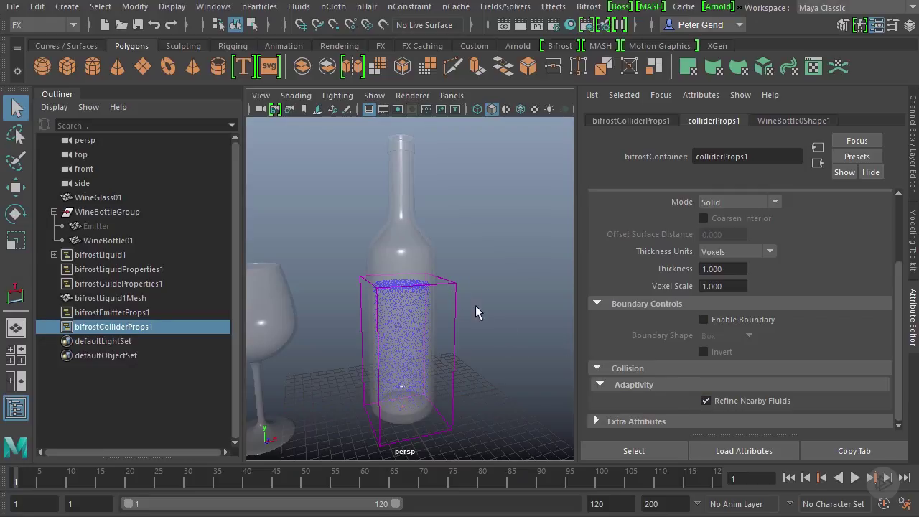
{"action": "left_click_drag", "start_coordinate": [473, 305], "coordinate": [445, 296], "text": "alt"}
{"action": "scroll", "coordinate": [376, 252], "scroll_direction": "up", "scroll_amount": 5}
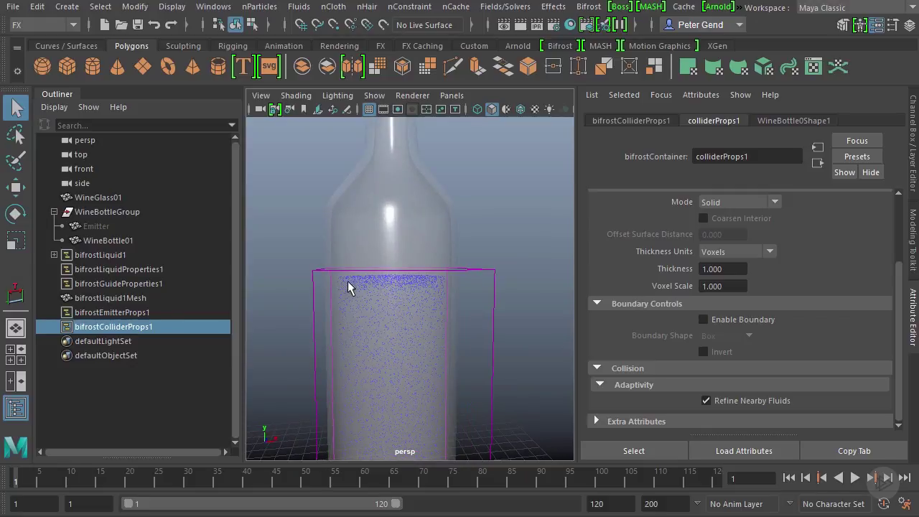
{"action": "scroll", "coordinate": [344, 309], "scroll_direction": "down", "scroll_amount": 3}
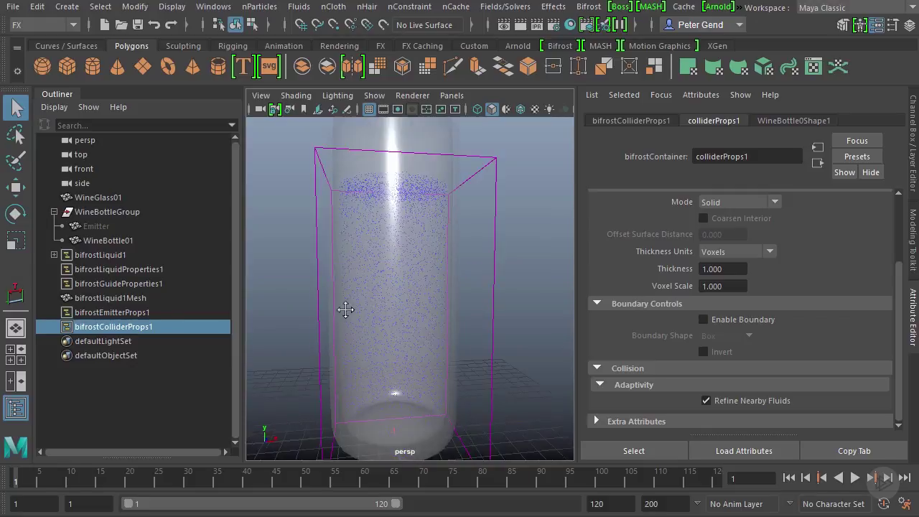
{"action": "left_click_drag", "start_coordinate": [442, 400], "coordinate": [430, 380], "text": "alt"}
{"action": "left_click_drag", "start_coordinate": [434, 337], "coordinate": [445, 269], "text": "alt"}
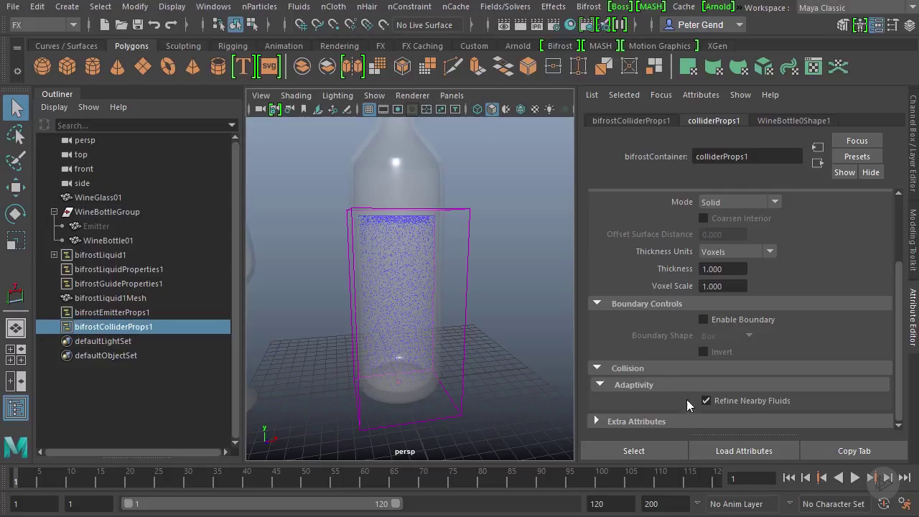
{"action": "left_click", "coordinate": [706, 399]}
{"action": "scroll", "coordinate": [480, 287], "scroll_direction": "down", "scroll_amount": 6}
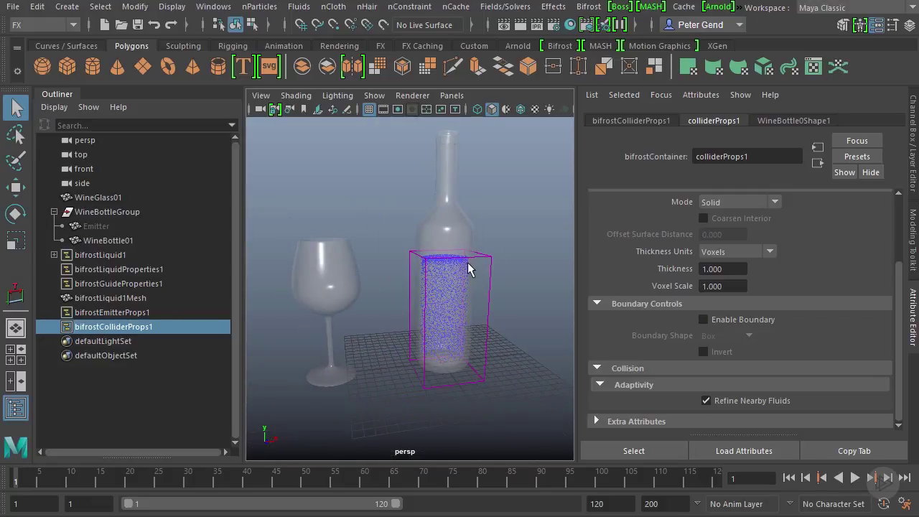
{"action": "mouse_move", "coordinate": [468, 268]}
{"action": "left_mouse_down", "text": "alt"}
{"action": "mouse_move", "coordinate": [431, 270]}
{"action": "mouse_move", "coordinate": [456, 275]}
{"action": "left_mouse_up", "text": "alt"}
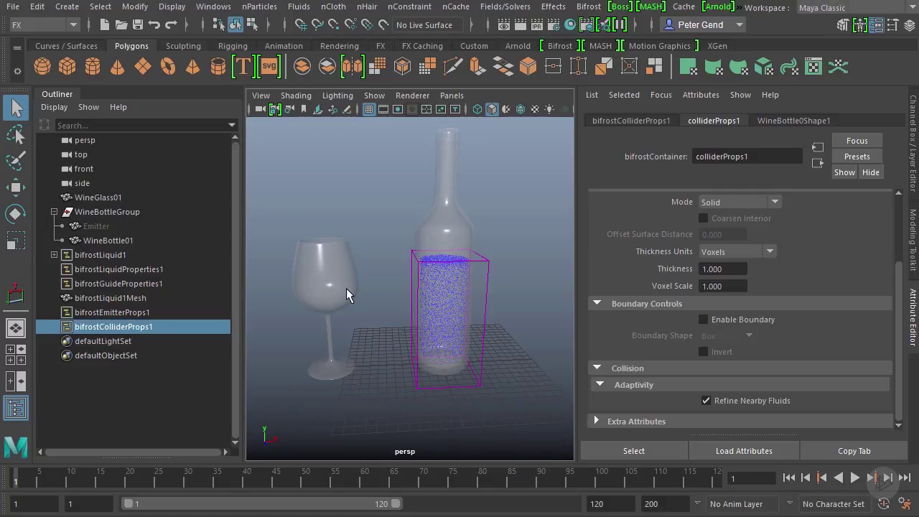
Step: Make the wine glass a second Bifrost collider for bifrostLiquid1
{"action": "left_click", "coordinate": [485, 264]}
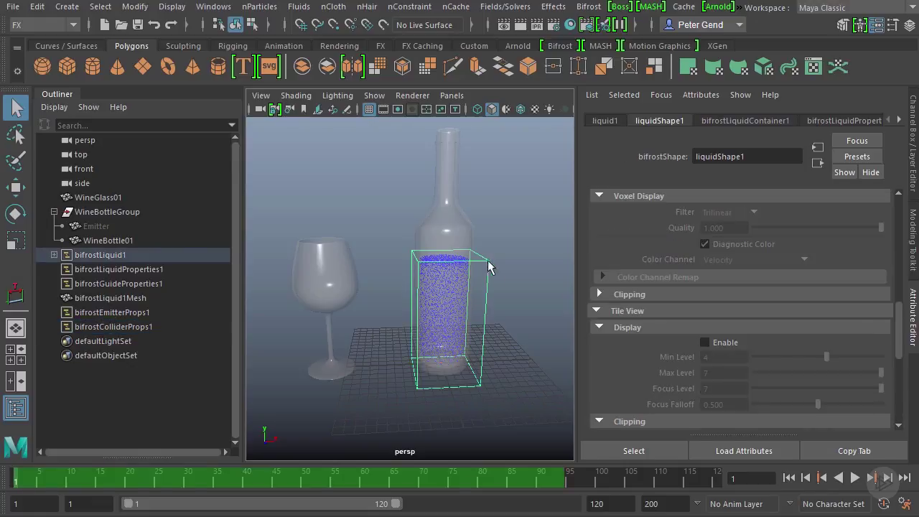
{"action": "left_click", "coordinate": [345, 252]}
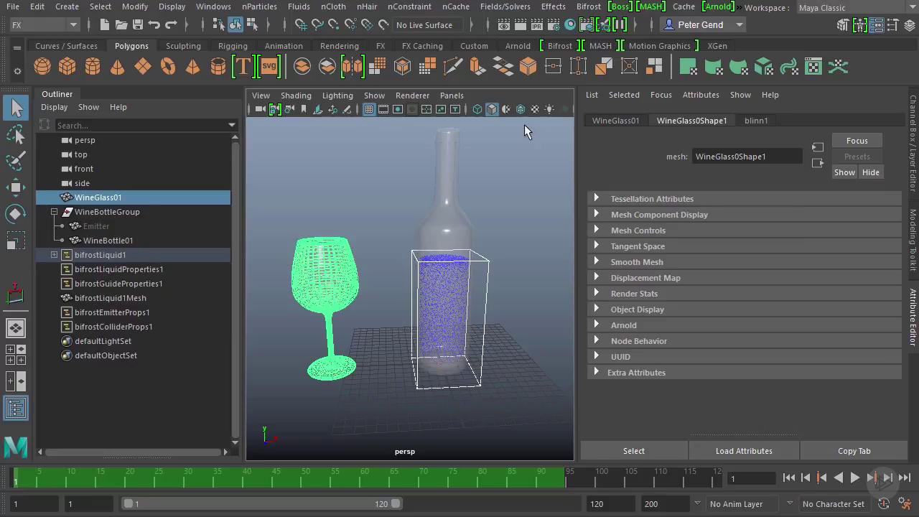
{"action": "left_click", "coordinate": [592, 7]}
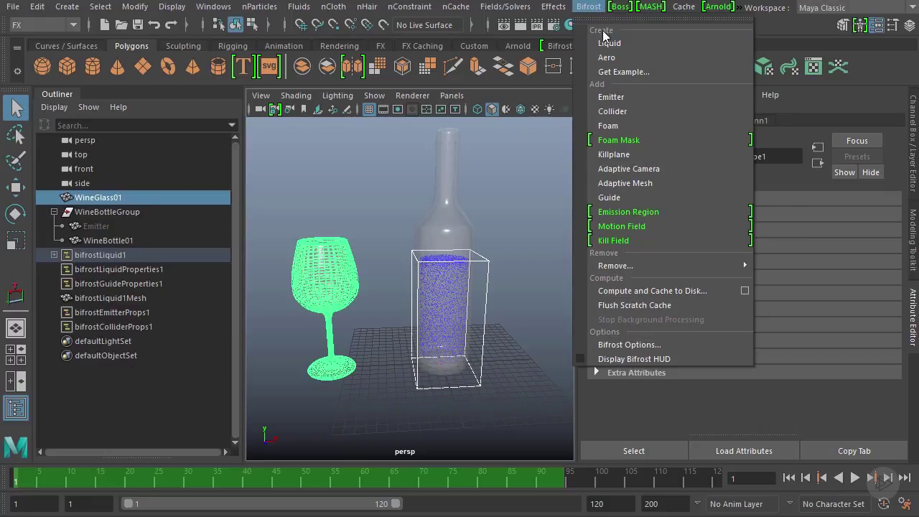
{"action": "left_click", "coordinate": [613, 113]}
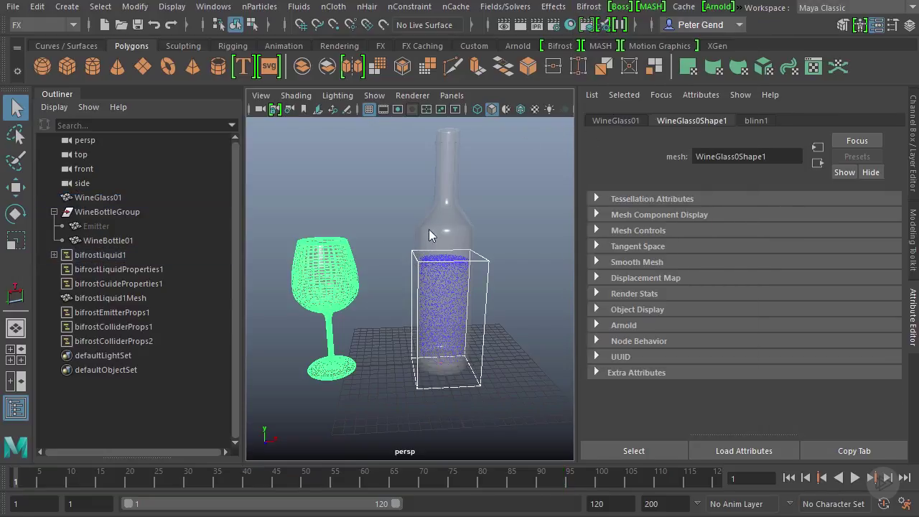
Step: Show the glass collider's colliderProps2 settings and keep its Conversion Mode on Solid
{"action": "left_click", "coordinate": [329, 258]}
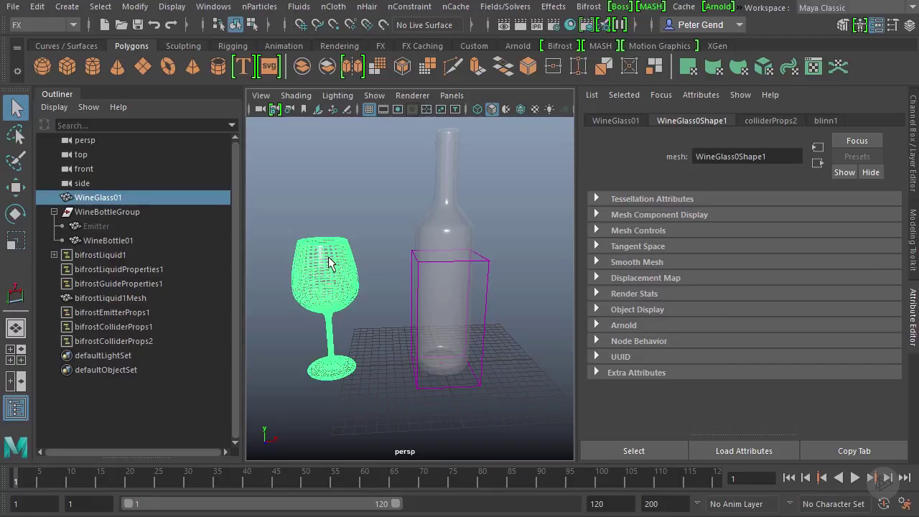
{"action": "left_click", "coordinate": [131, 342]}
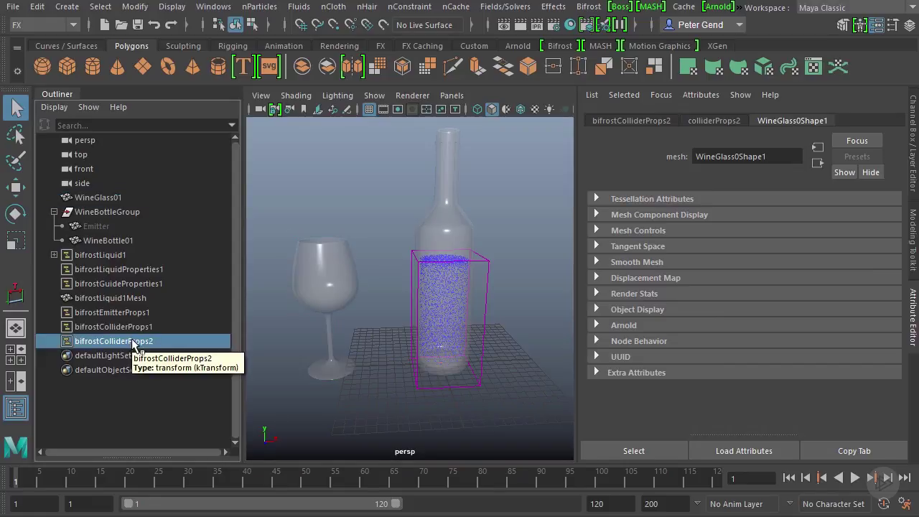
{"action": "left_click", "coordinate": [713, 121]}
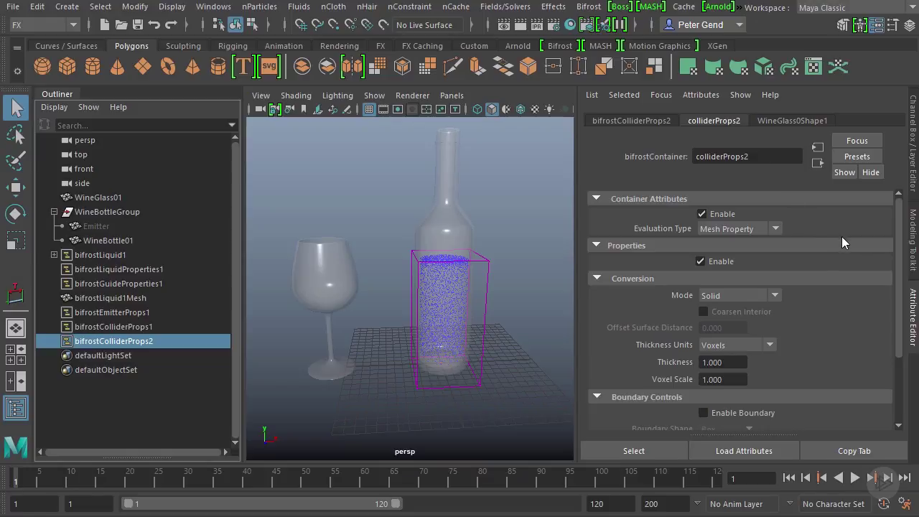
{"action": "scroll", "coordinate": [902, 246], "scroll_direction": "down", "scroll_amount": 3}
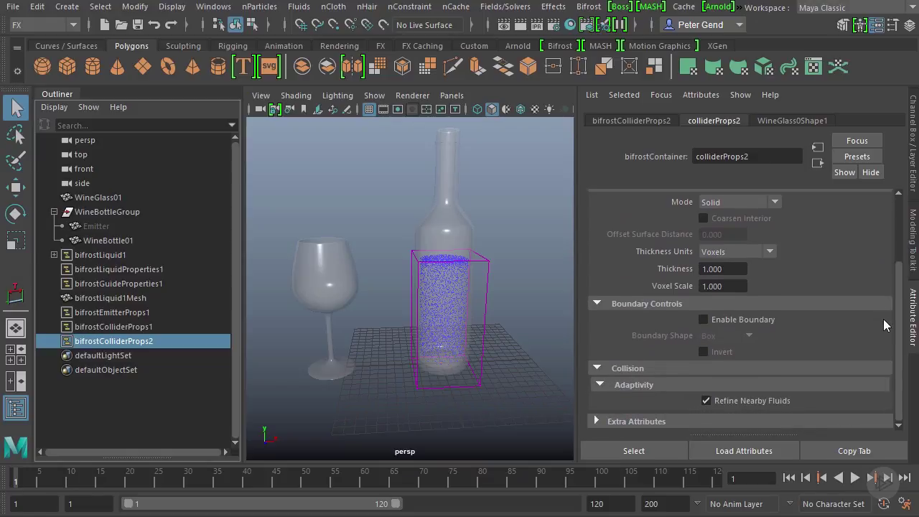
{"action": "scroll", "coordinate": [884, 234], "scroll_direction": "up", "scroll_amount": 3}
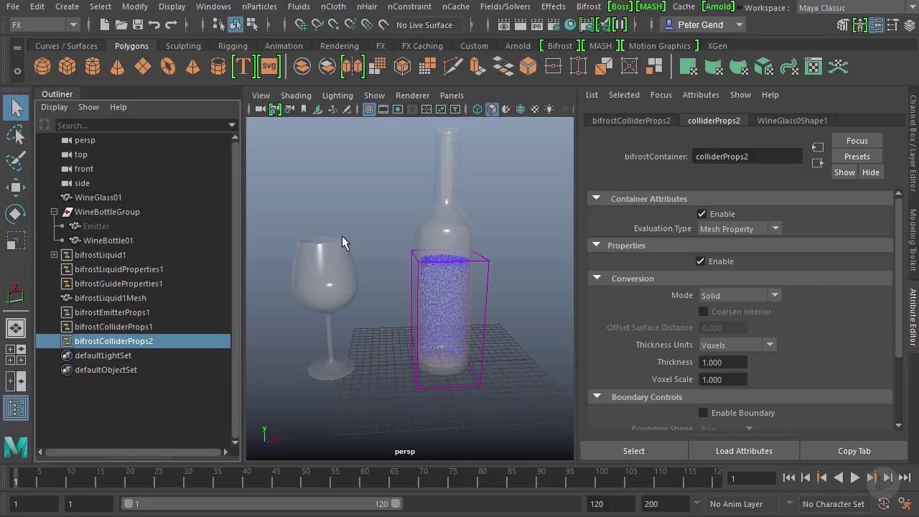
{"action": "left_click", "coordinate": [758, 289]}
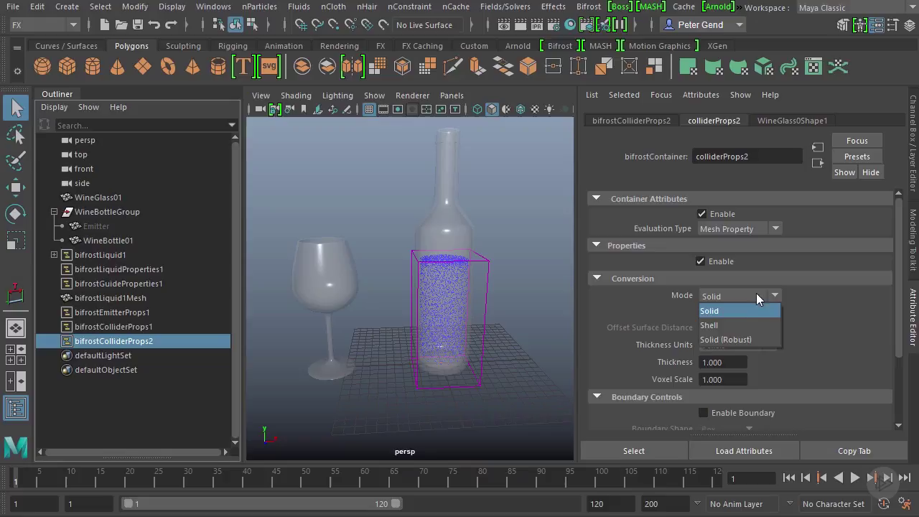
{"action": "left_click", "coordinate": [836, 316]}
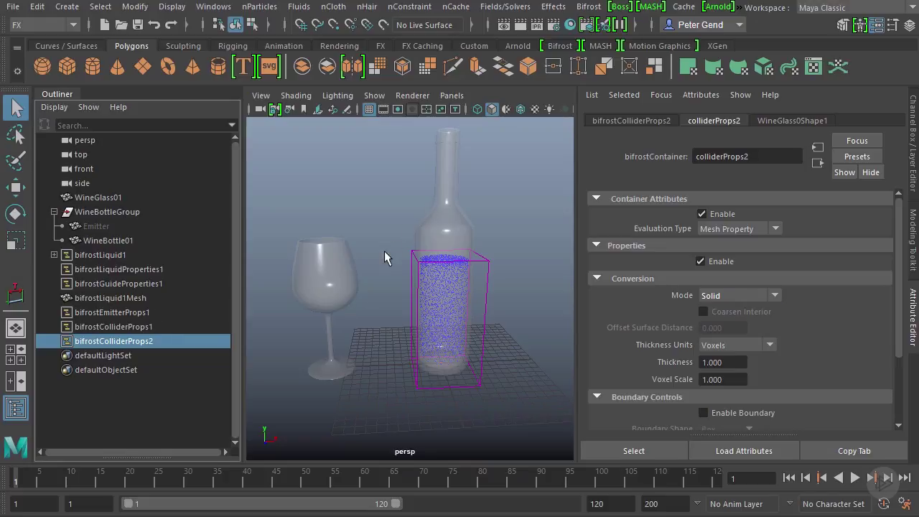
Step: Rename bifrostColliderProps1 to bifrostColliderBottle in the Outliner
{"action": "left_click", "coordinate": [140, 326]}
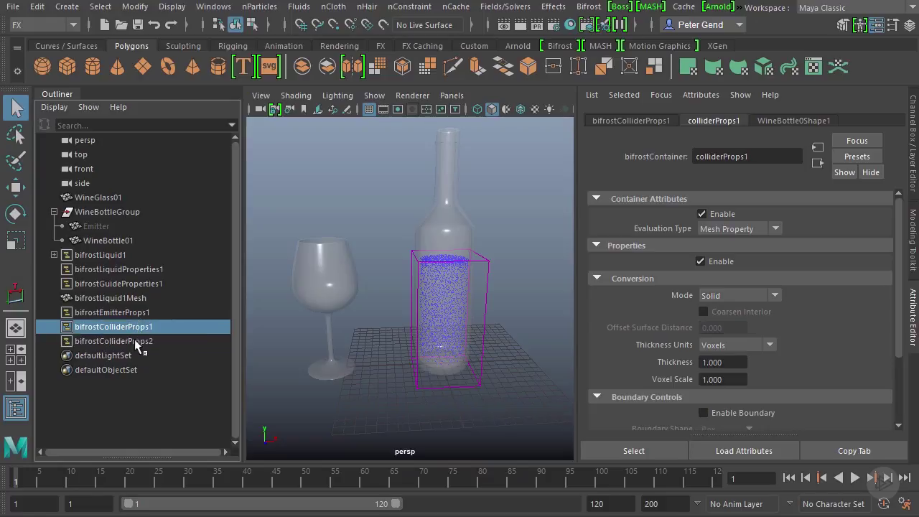
{"action": "left_click", "coordinate": [142, 341]}
{"action": "double_click", "coordinate": [154, 327]}
{"action": "left_click_drag", "start_coordinate": [170, 325], "coordinate": [144, 331]}
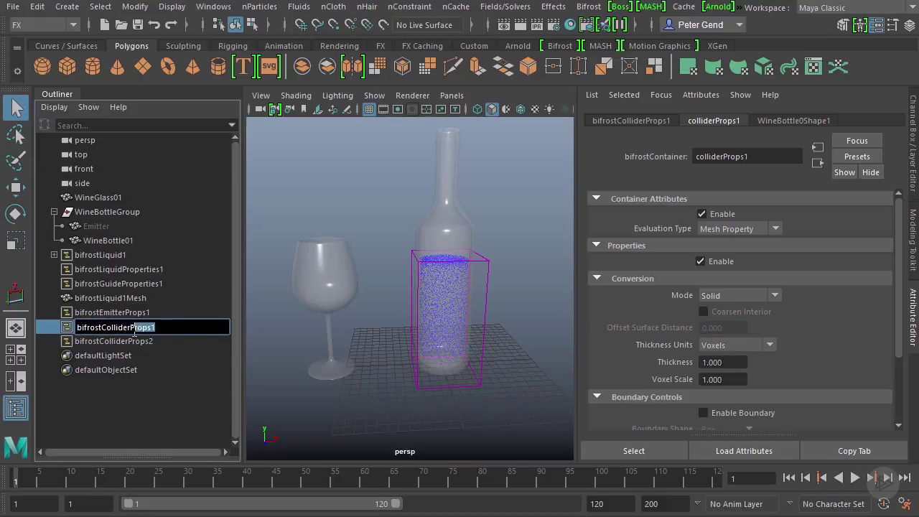
{"action": "type", "text": "Bottle"}
{"action": "key", "text": "Return"}
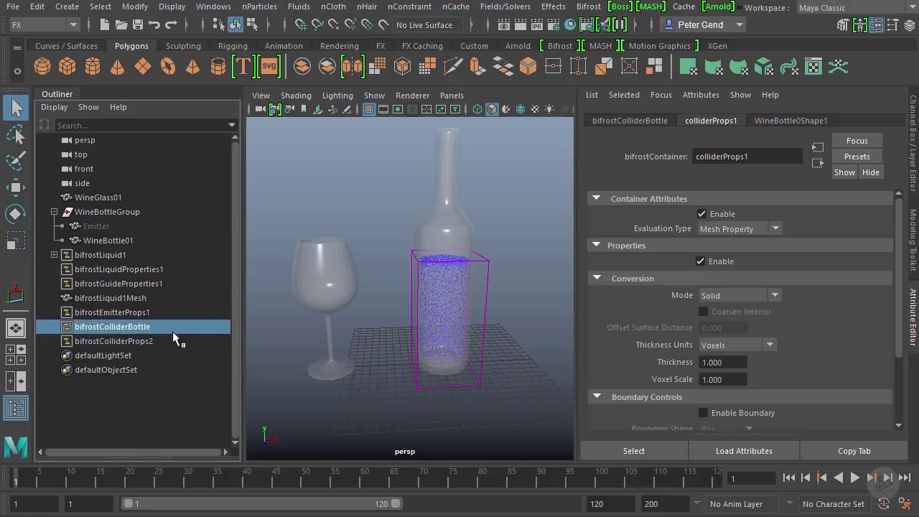
Step: Rename bifrostColliderProps2 to bifrostColliderGlass and deselect
{"action": "left_click", "coordinate": [156, 337]}
{"action": "double_click", "coordinate": [156, 341]}
{"action": "left_click_drag", "start_coordinate": [168, 342], "coordinate": [136, 352]}
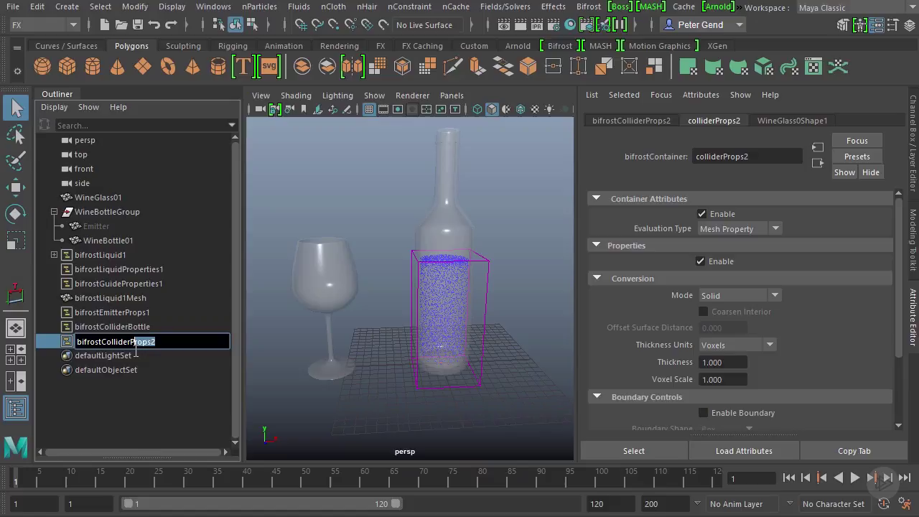
{"action": "type", "text": "Glass"}
{"action": "key", "text": "Return"}
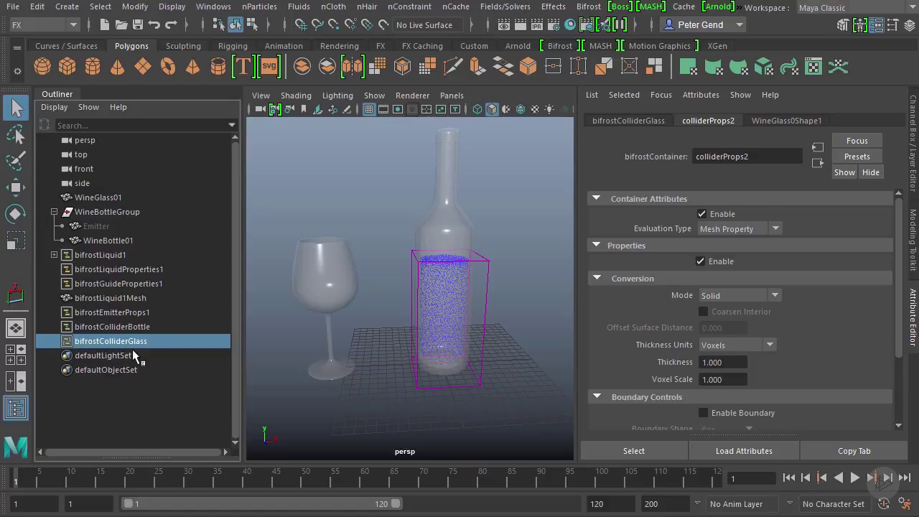
{"action": "left_click", "coordinate": [358, 197]}
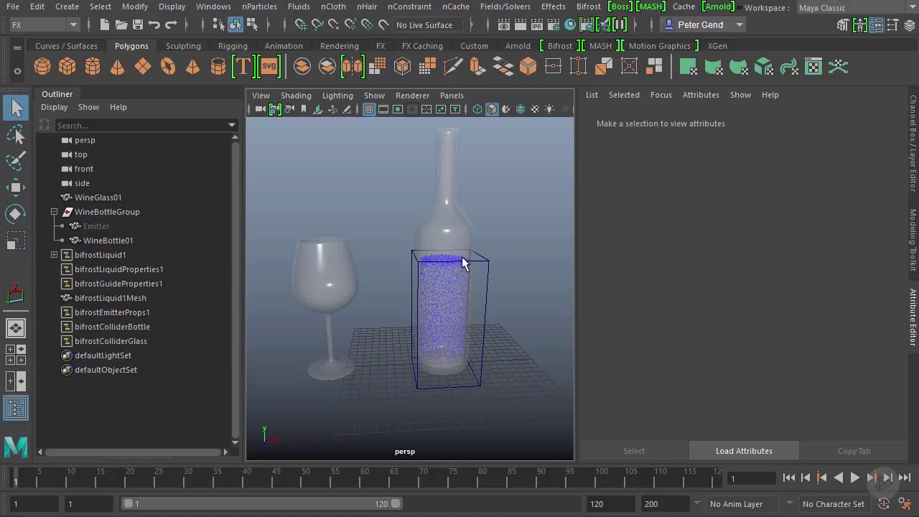
Step: Show the Channel Box, select bifrostLiquid1, rewind to frame 1 and play with both colliders
{"action": "left_click_drag", "start_coordinate": [452, 267], "coordinate": [448, 300], "text": "alt"}
{"action": "scroll", "coordinate": [460, 298], "scroll_direction": "down", "scroll_amount": 3}
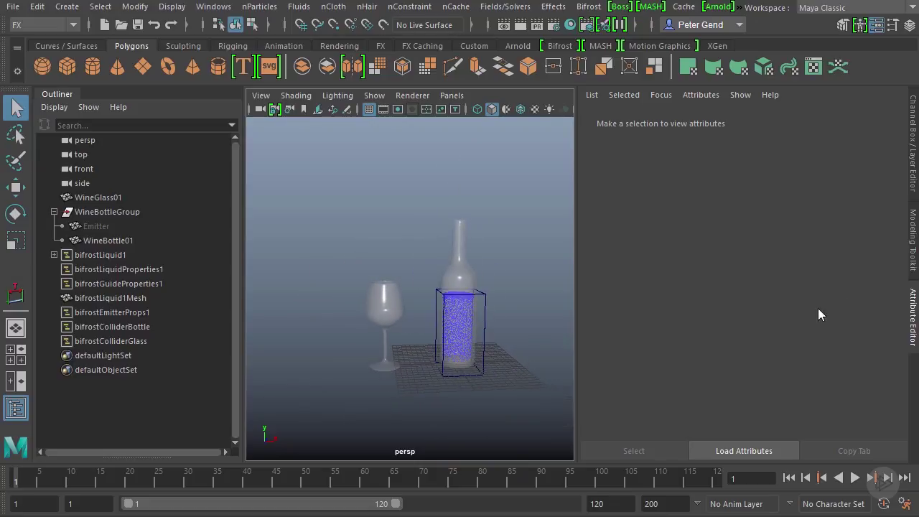
{"action": "left_click", "coordinate": [912, 148]}
{"action": "scroll", "coordinate": [546, 327], "scroll_direction": "up", "scroll_amount": 4}
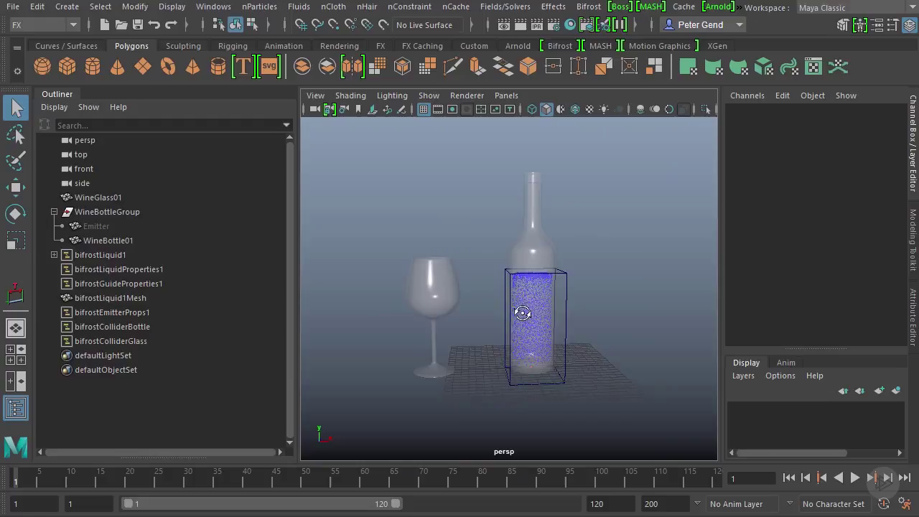
{"action": "left_click", "coordinate": [566, 353]}
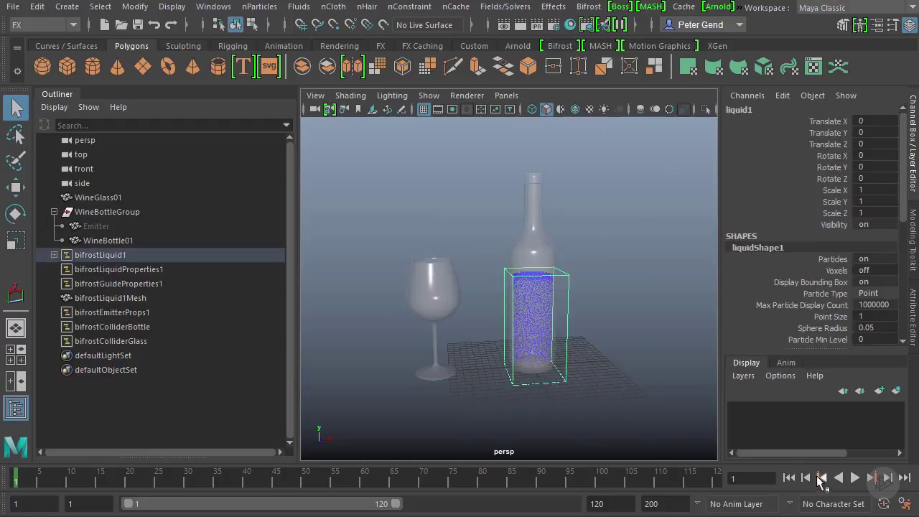
{"action": "left_click", "coordinate": [789, 477]}
{"action": "left_click", "coordinate": [855, 479]}
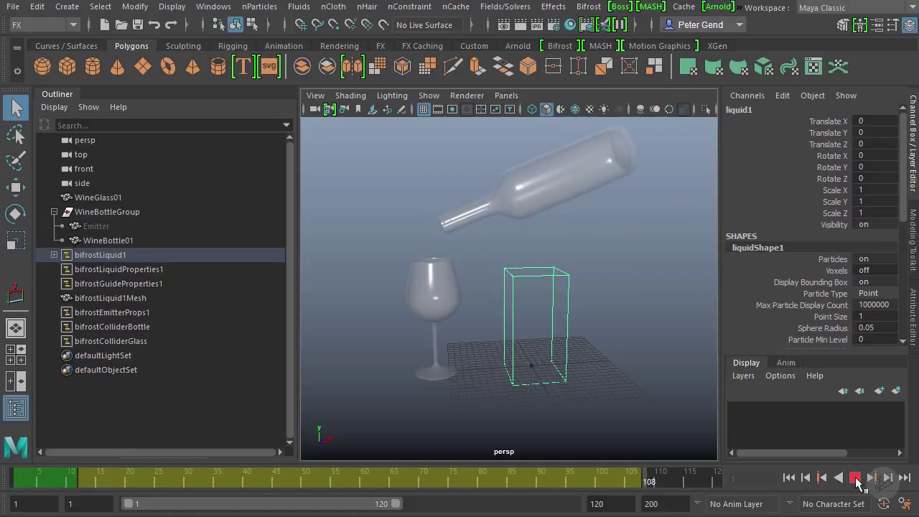
Step: Stop playback and scrub from frame 15 to 48, viewing the bottle up close
{"action": "left_click", "coordinate": [857, 479]}
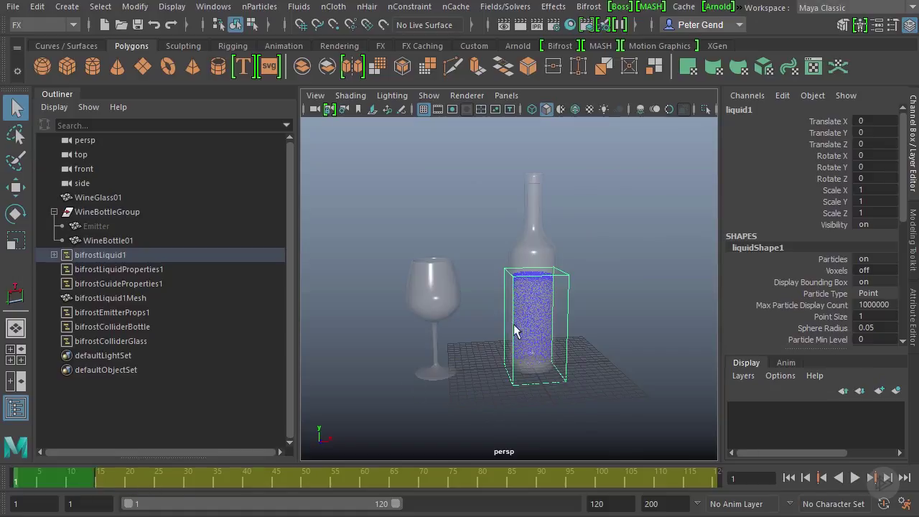
{"action": "scroll", "coordinate": [524, 333], "scroll_direction": "up", "scroll_amount": 3}
{"action": "left_click_drag", "start_coordinate": [60, 485], "coordinate": [118, 488]}
{"action": "scroll", "coordinate": [502, 316], "scroll_direction": "up", "scroll_amount": 4}
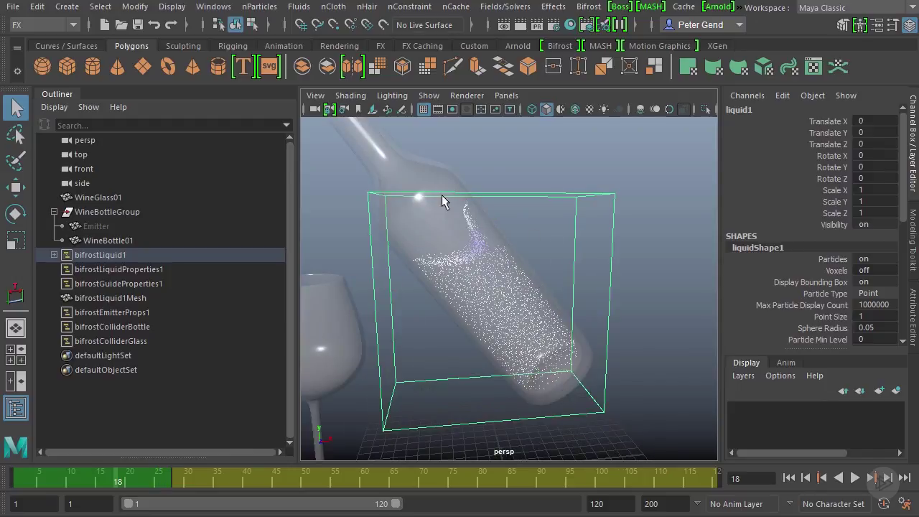
{"action": "left_click_drag", "start_coordinate": [118, 485], "coordinate": [180, 484]}
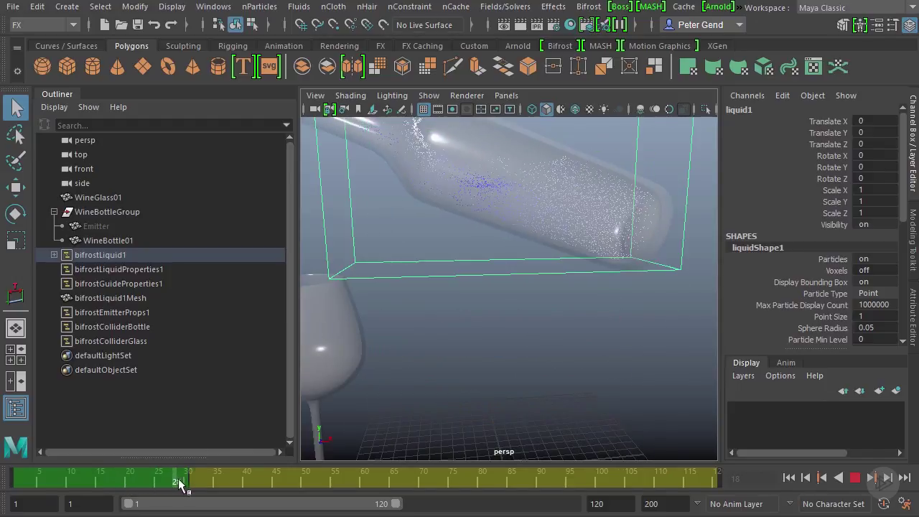
{"action": "left_click_drag", "start_coordinate": [443, 304], "coordinate": [426, 245], "text": "alt"}
{"action": "right_click_drag", "start_coordinate": [427, 245], "coordinate": [452, 271], "text": "alt"}
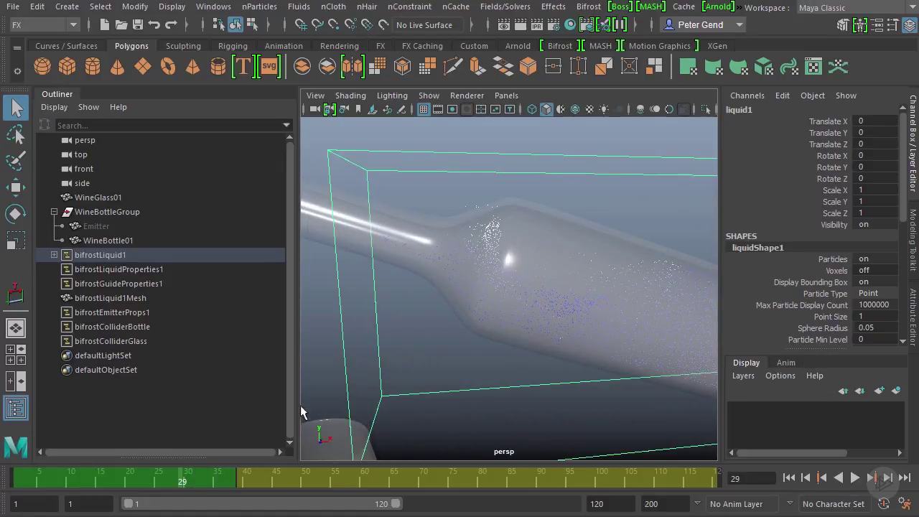
{"action": "left_click_drag", "start_coordinate": [190, 486], "coordinate": [223, 486]}
{"action": "scroll", "coordinate": [581, 280], "scroll_direction": "down", "scroll_amount": 5}
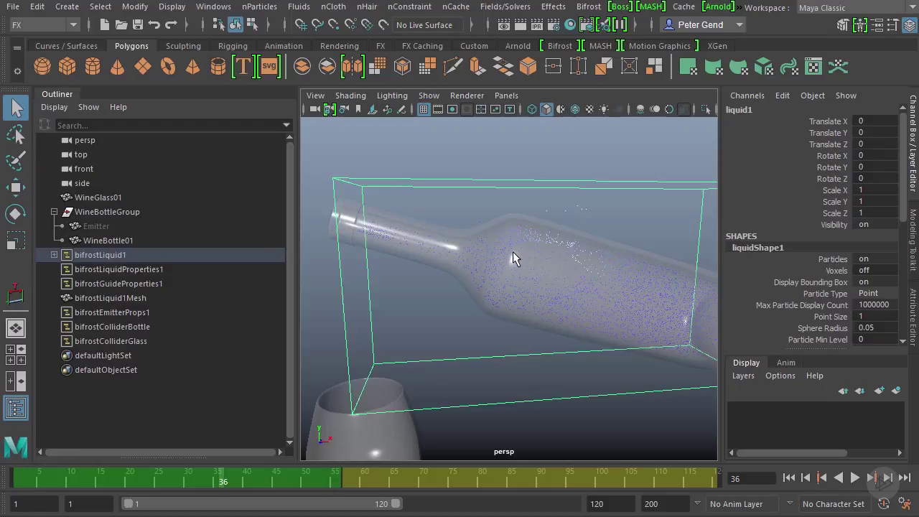
{"action": "left_click_drag", "start_coordinate": [408, 274], "coordinate": [514, 259], "text": "alt"}
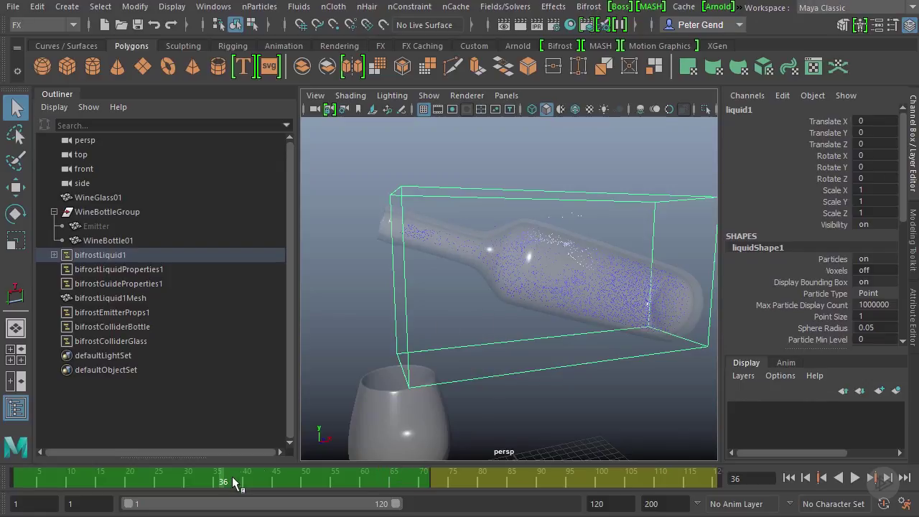
{"action": "left_click_drag", "start_coordinate": [232, 483], "coordinate": [446, 484]}
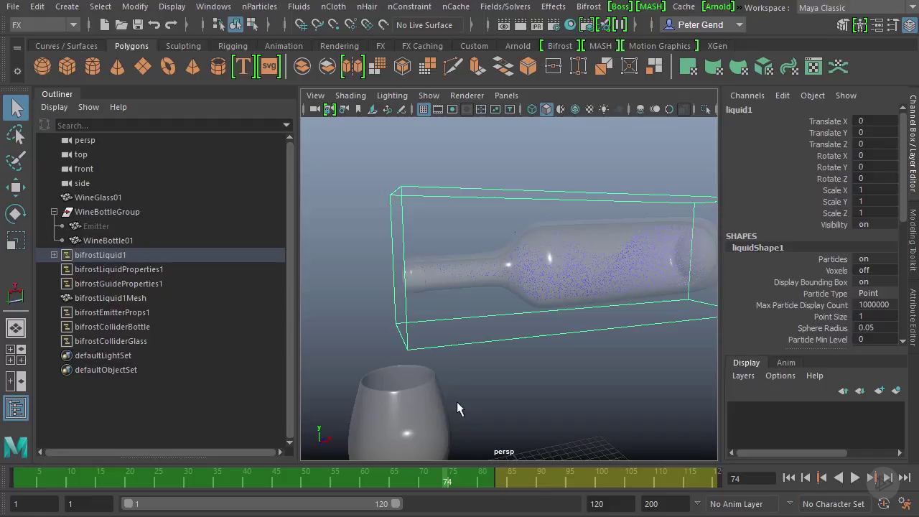
Step: Frame the wine glass and scrub from frame 48 to 112, watching for liquid
{"action": "left_click_drag", "start_coordinate": [457, 402], "coordinate": [446, 303], "text": "alt"}
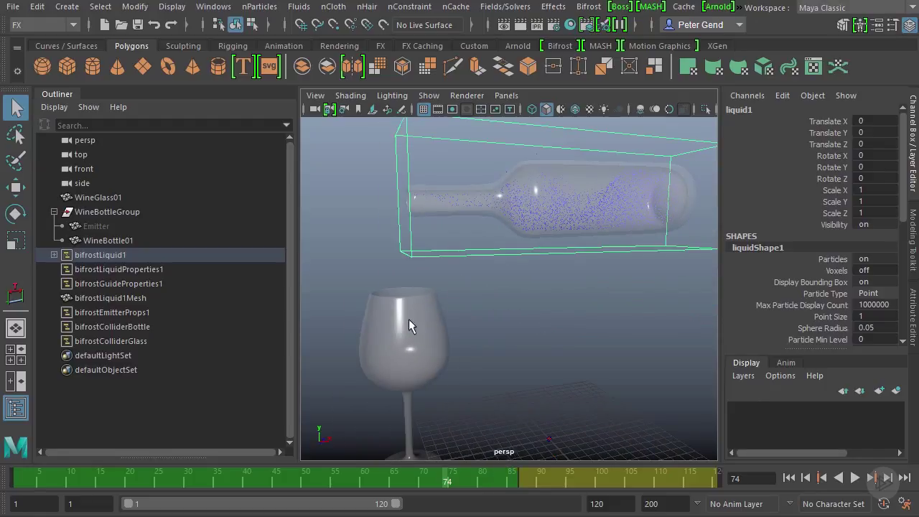
{"action": "right_click_drag", "start_coordinate": [378, 327], "coordinate": [454, 458], "text": "alt"}
{"action": "left_click_drag", "start_coordinate": [460, 481], "coordinate": [559, 478]}
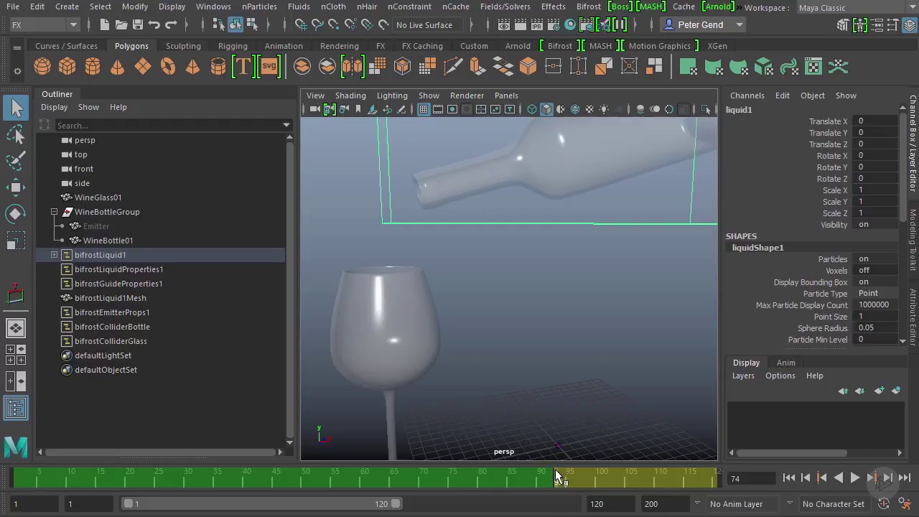
{"action": "left_click_drag", "start_coordinate": [559, 482], "coordinate": [582, 480]}
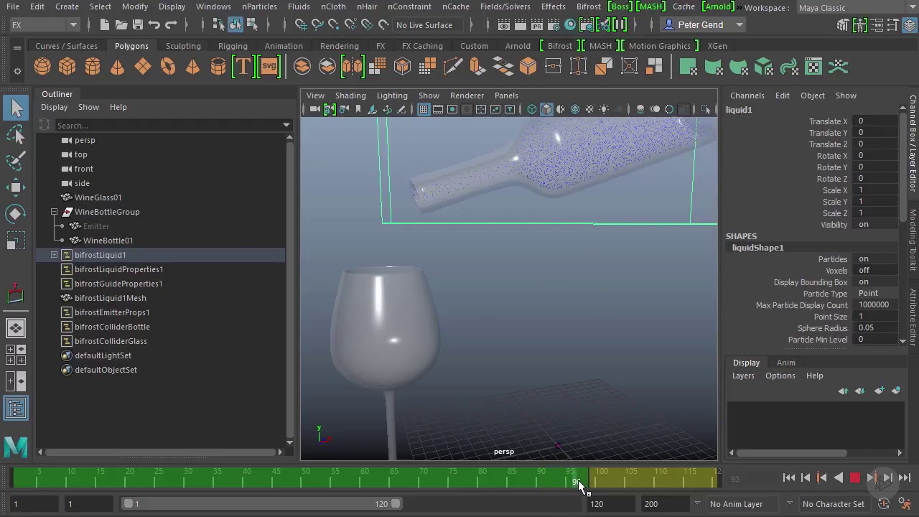
{"action": "left_click_drag", "start_coordinate": [474, 265], "coordinate": [520, 277], "text": "alt"}
{"action": "left_click_drag", "start_coordinate": [585, 487], "coordinate": [636, 482]}
{"action": "left_click_drag", "start_coordinate": [596, 298], "coordinate": [495, 256], "text": "alt"}
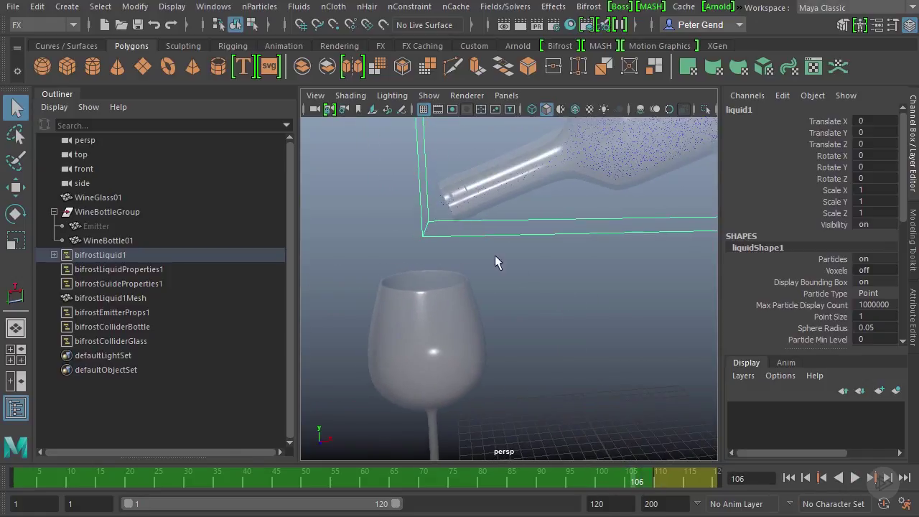
{"action": "left_click_drag", "start_coordinate": [637, 486], "coordinate": [671, 489]}
Step: Play the simulation, stop at frame 82, and rewind to frame 1
{"action": "key", "text": "alt+v"}
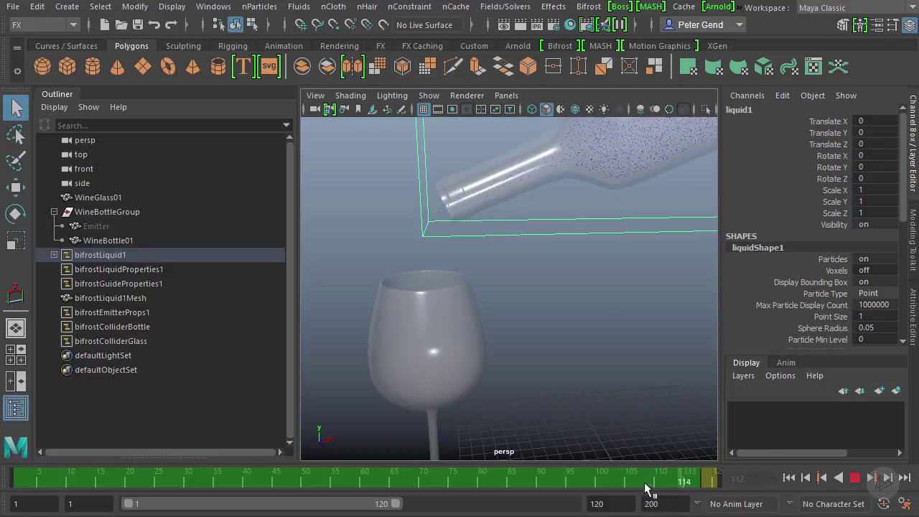
{"action": "left_click_drag", "start_coordinate": [582, 352], "coordinate": [564, 229], "text": "alt"}
{"action": "key", "text": "alt+v"}
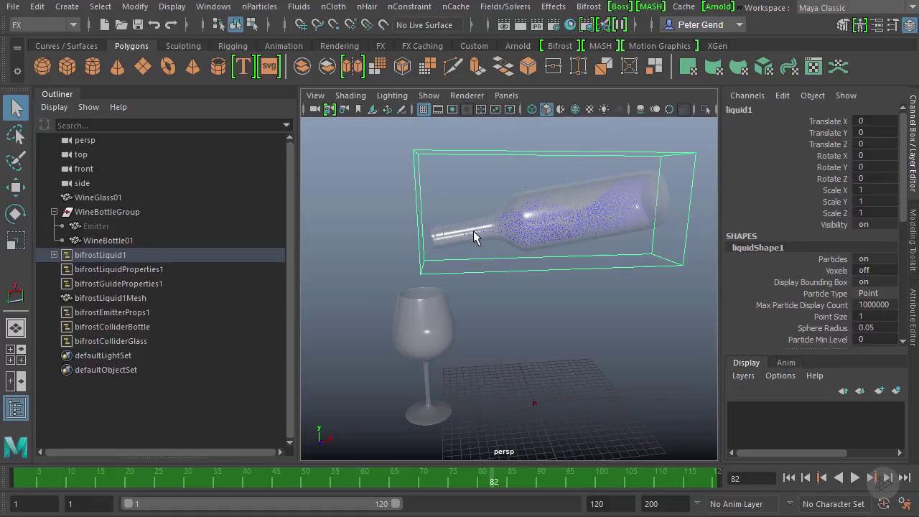
{"action": "right_click_drag", "start_coordinate": [524, 242], "coordinate": [502, 208], "text": "alt"}
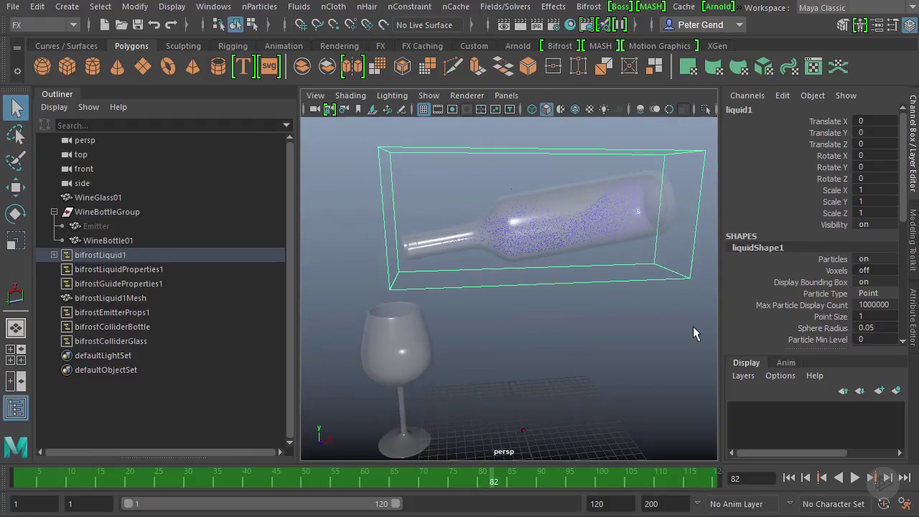
{"action": "left_click", "coordinate": [789, 479]}
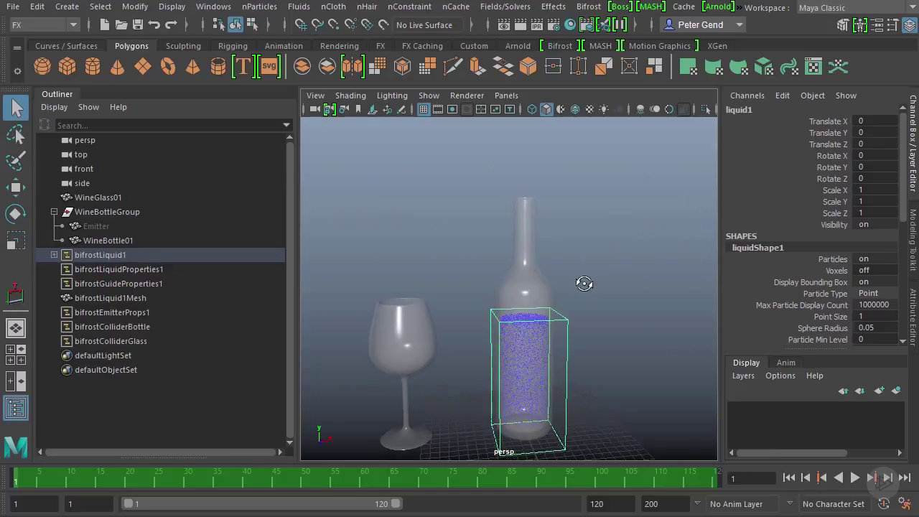